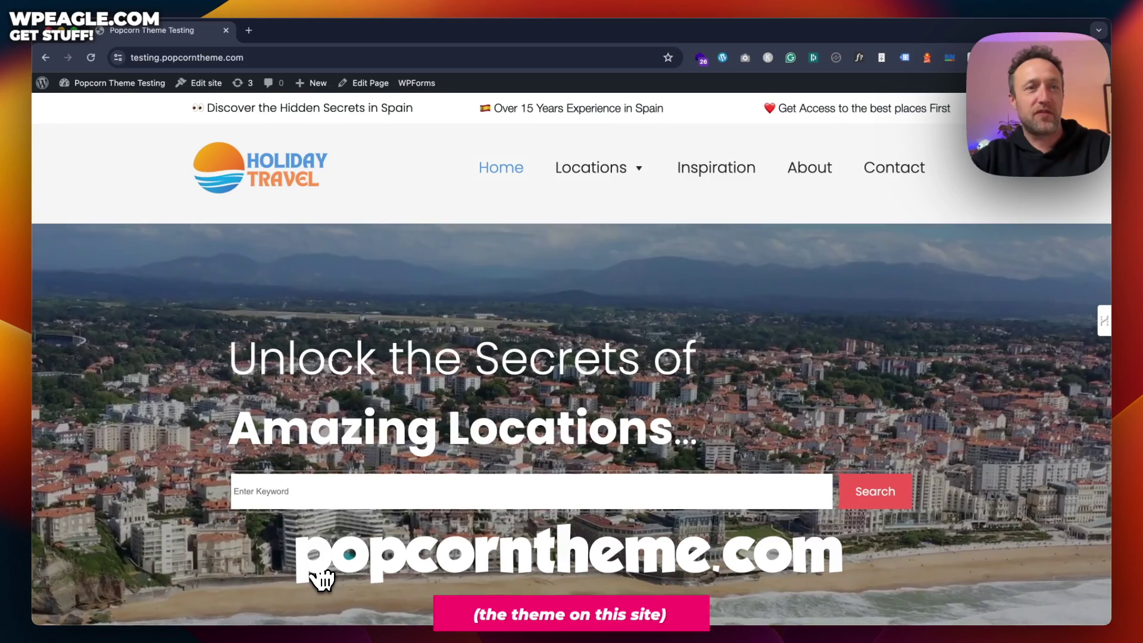
Find the Smash Balloon Reviews Feed plugin in the plugin directory, then install and activate it.
mouse_move(110, 87)
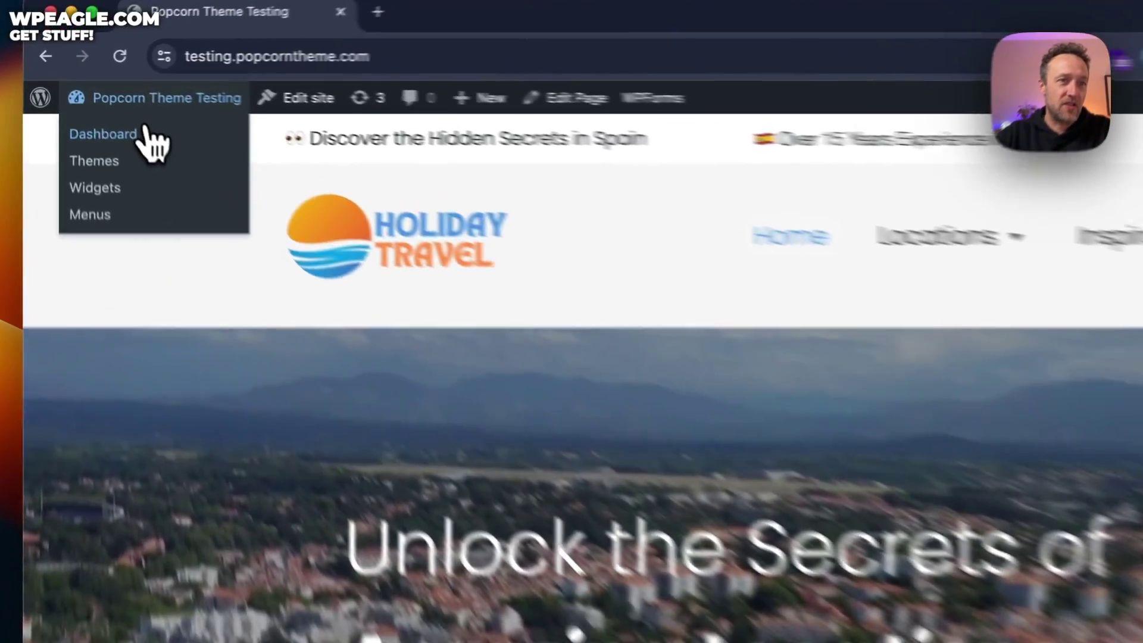
click(148, 132)
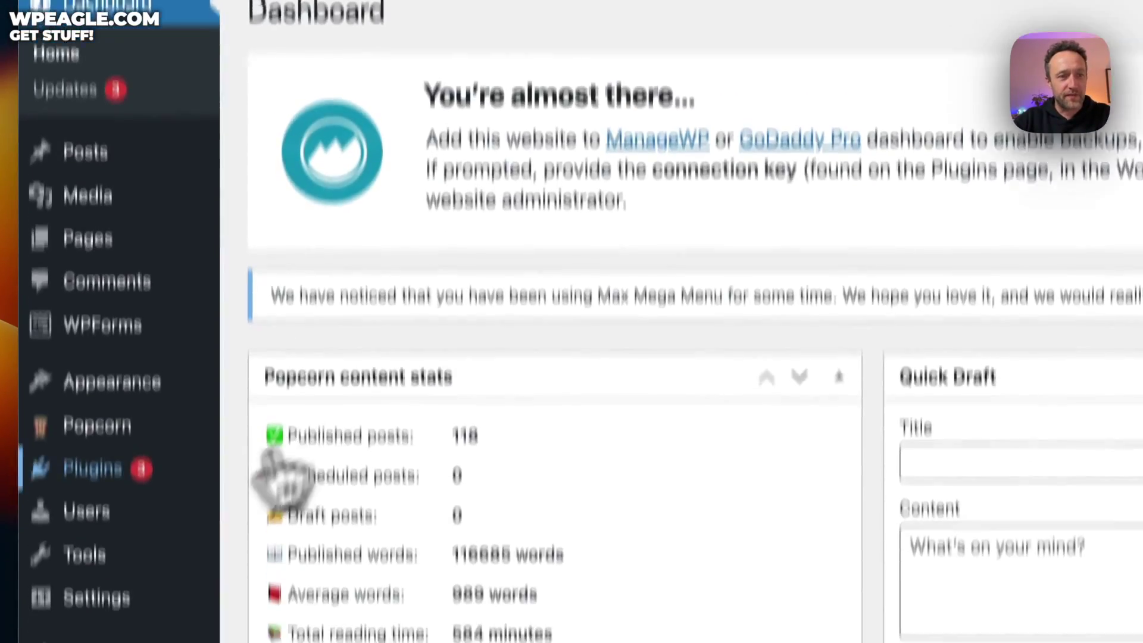
mouse_move(105, 488)
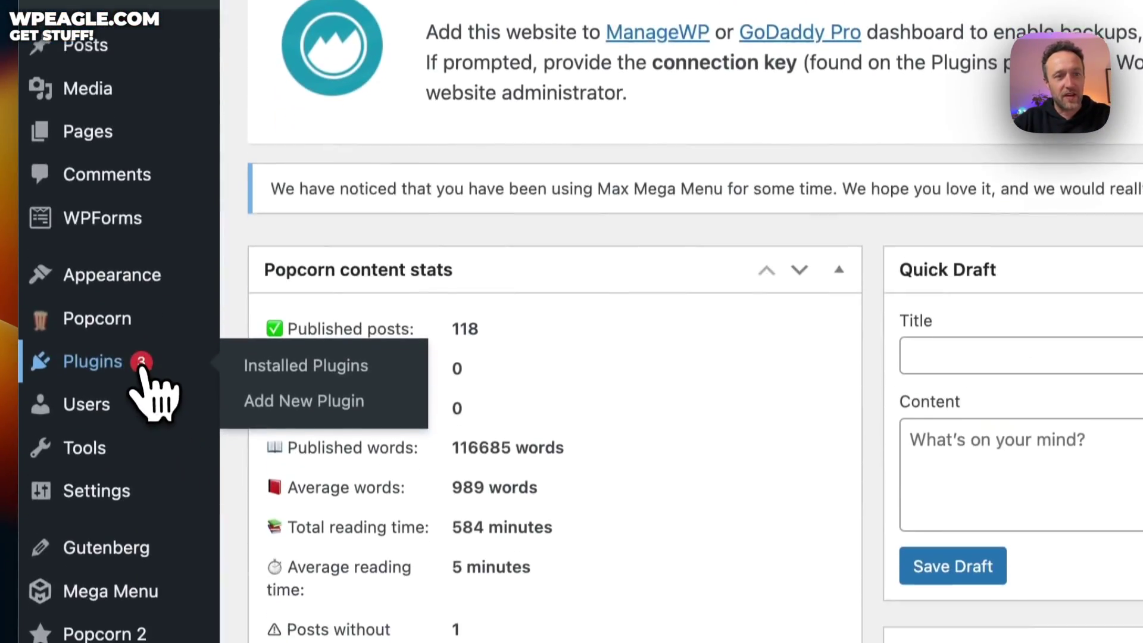
scroll(141, 369, down, 1)
click(322, 389)
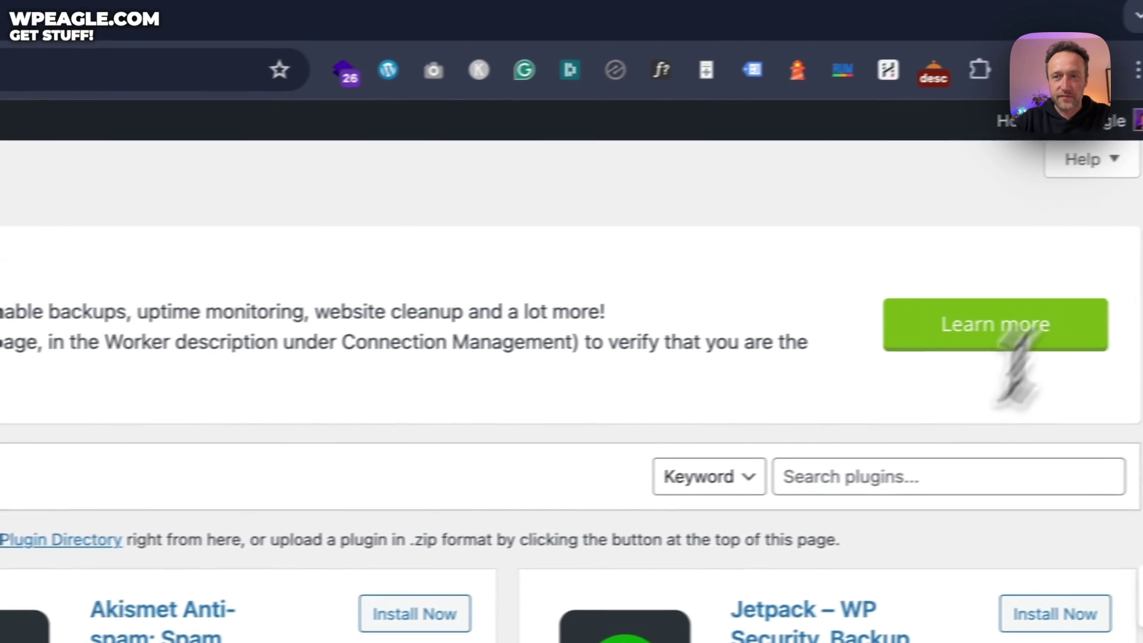
click(856, 492)
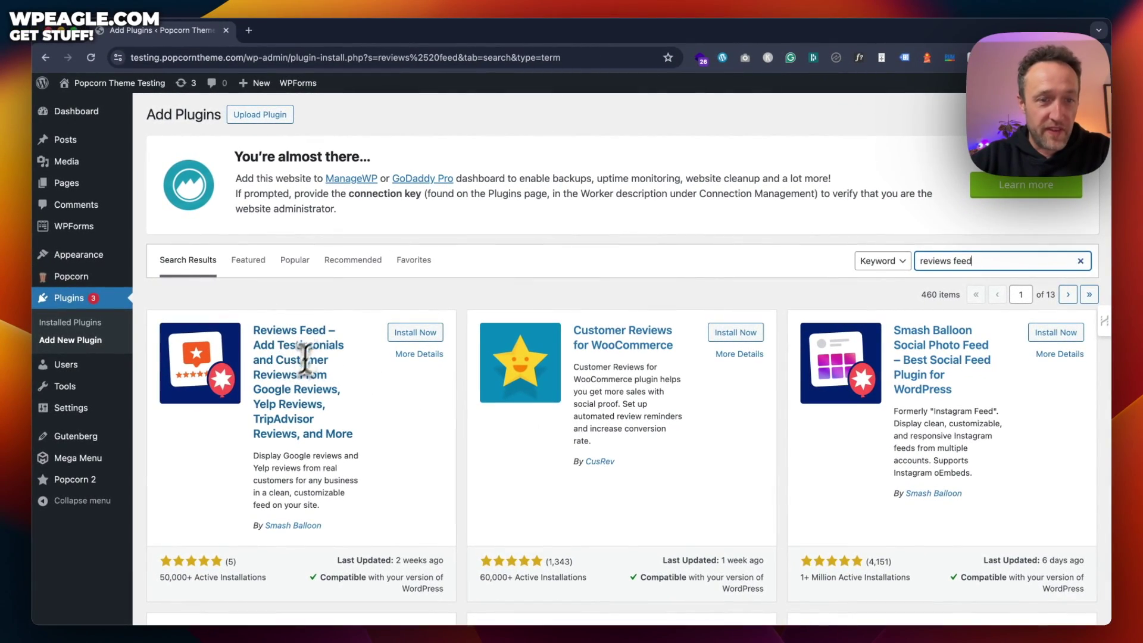
scroll(305, 357, down, 1)
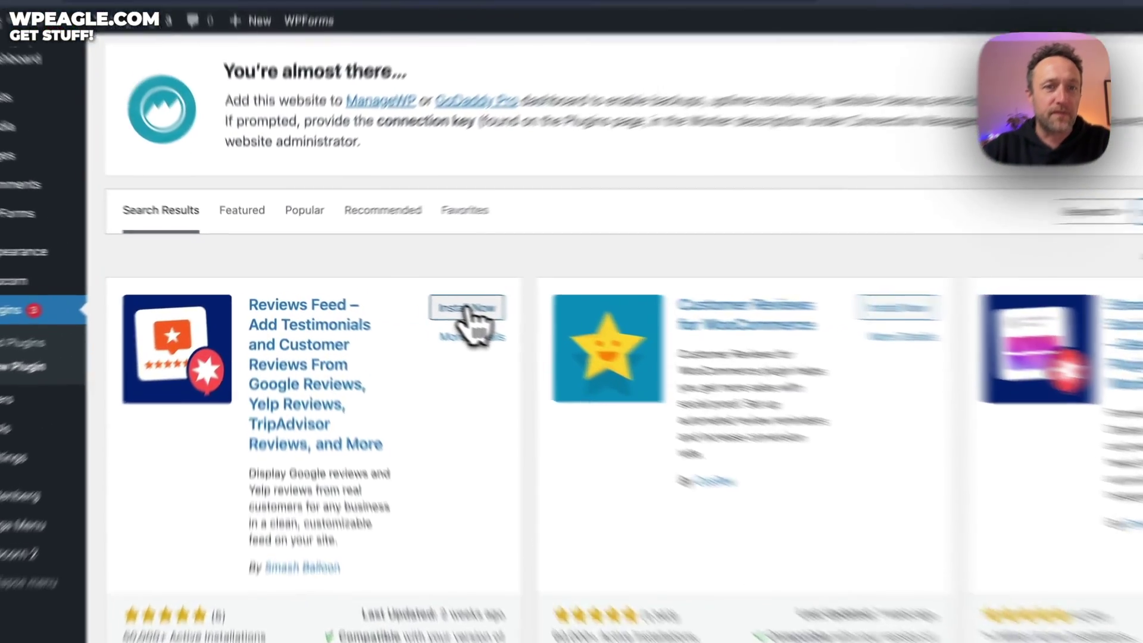
click(416, 296)
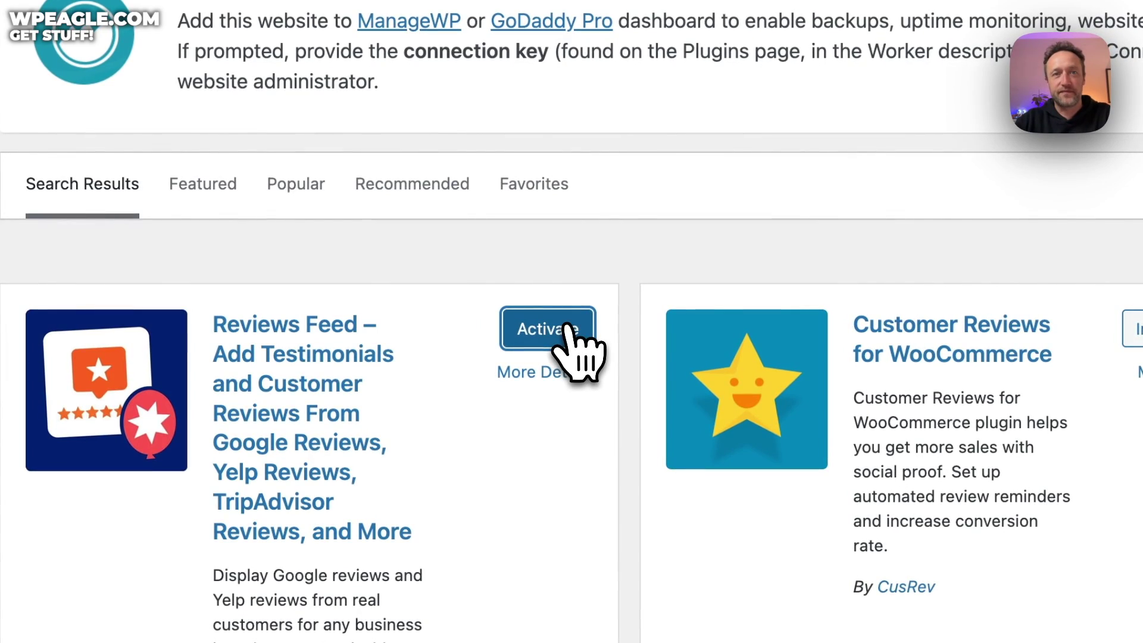
click(565, 331)
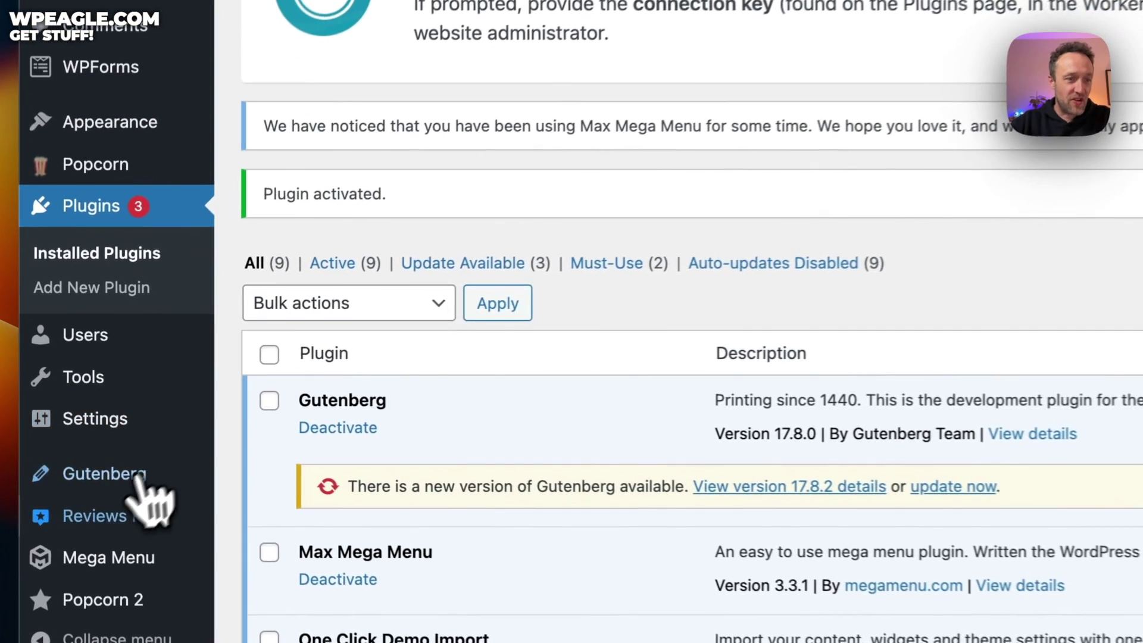
Create a new review feed from All Feeds with Google chosen as its review source.
mouse_move(81, 458)
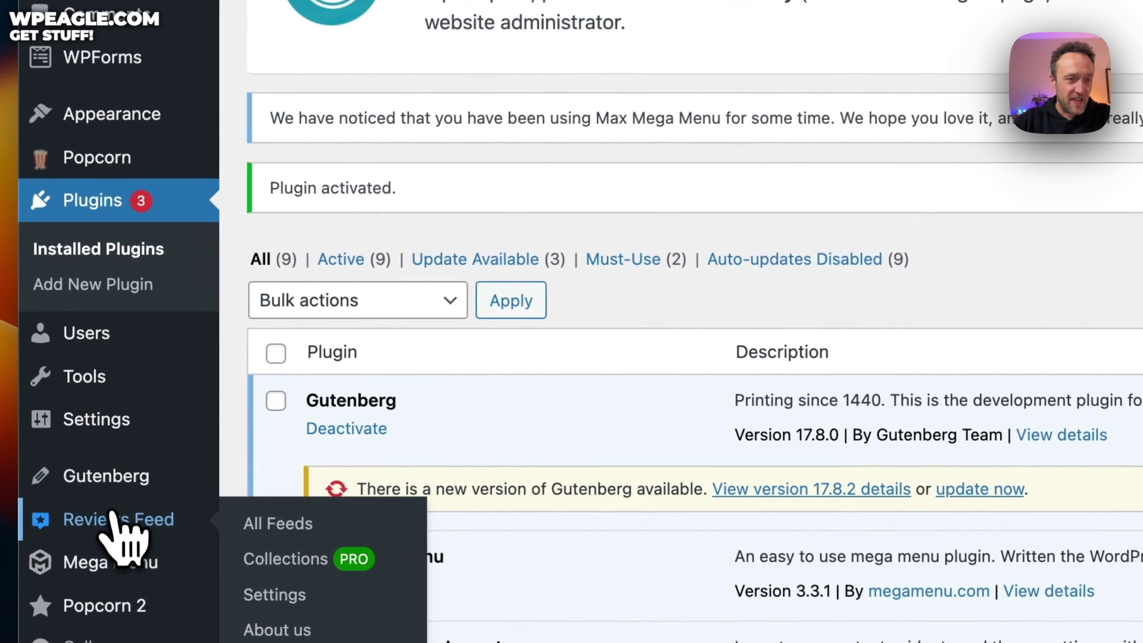
click(285, 522)
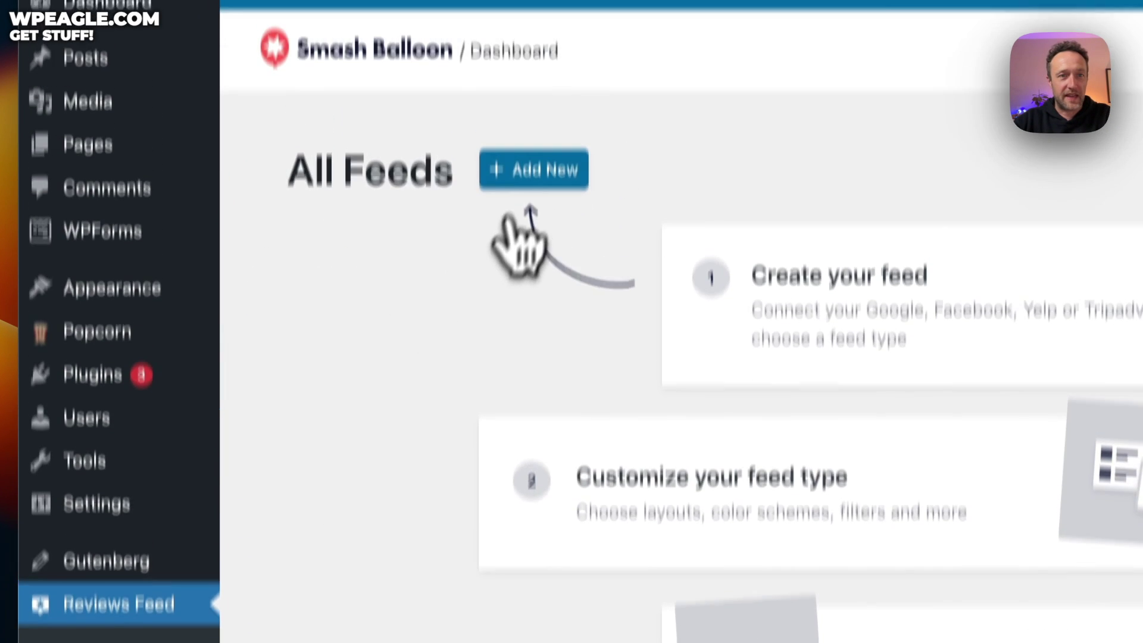
click(534, 5)
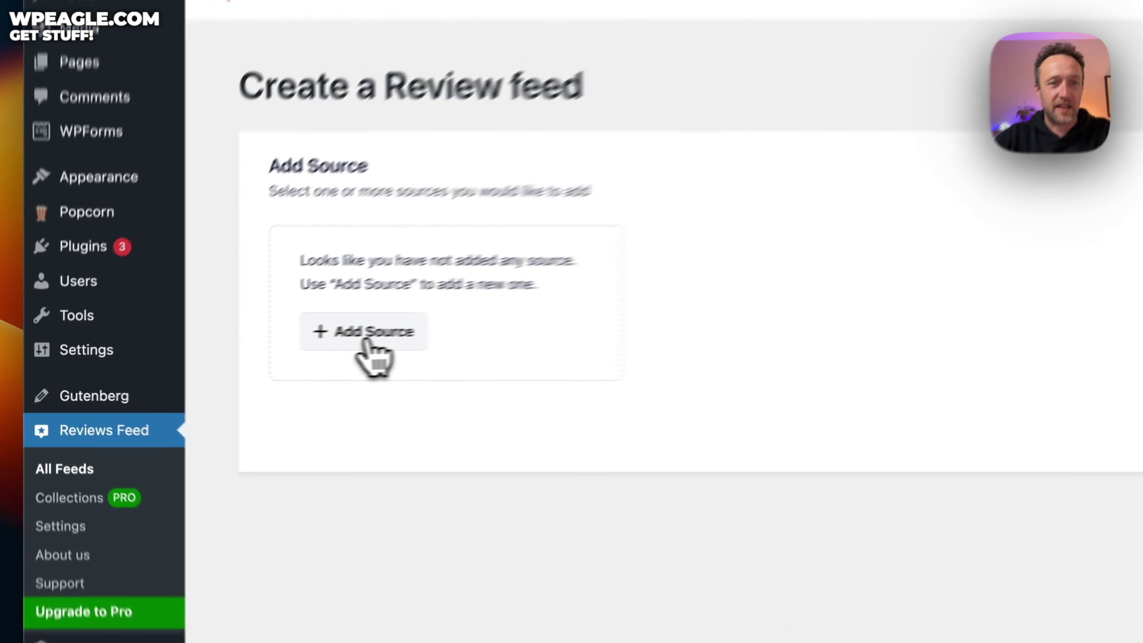
click(245, 352)
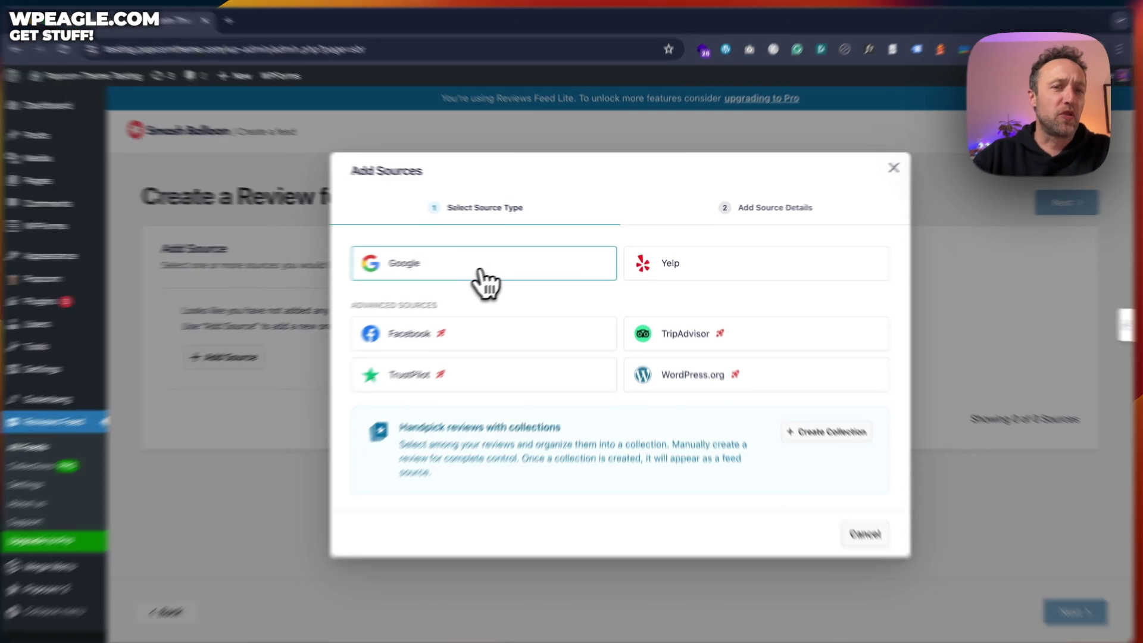
click(497, 271)
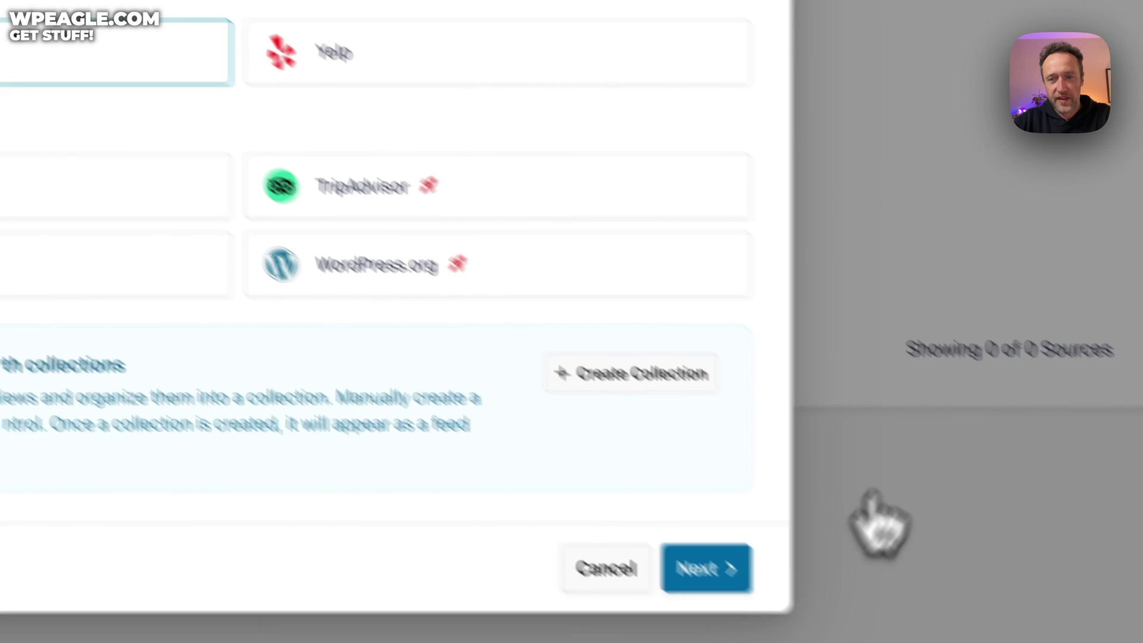
click(1039, 642)
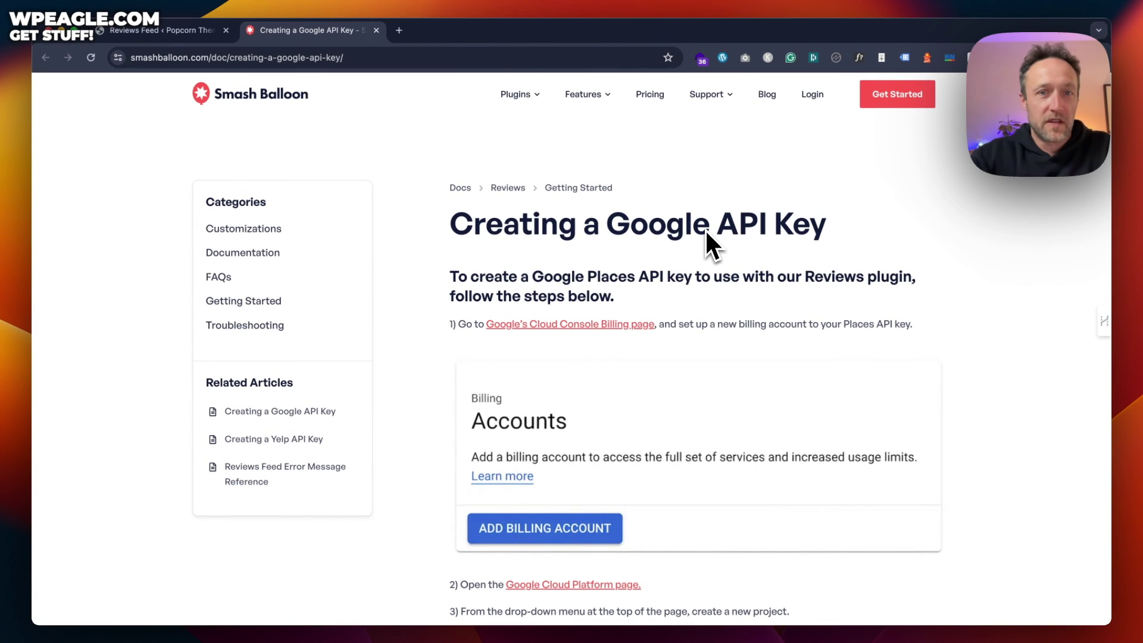
Read through the Creating a Google API Key guide.
scroll(659, 177, down, 4)
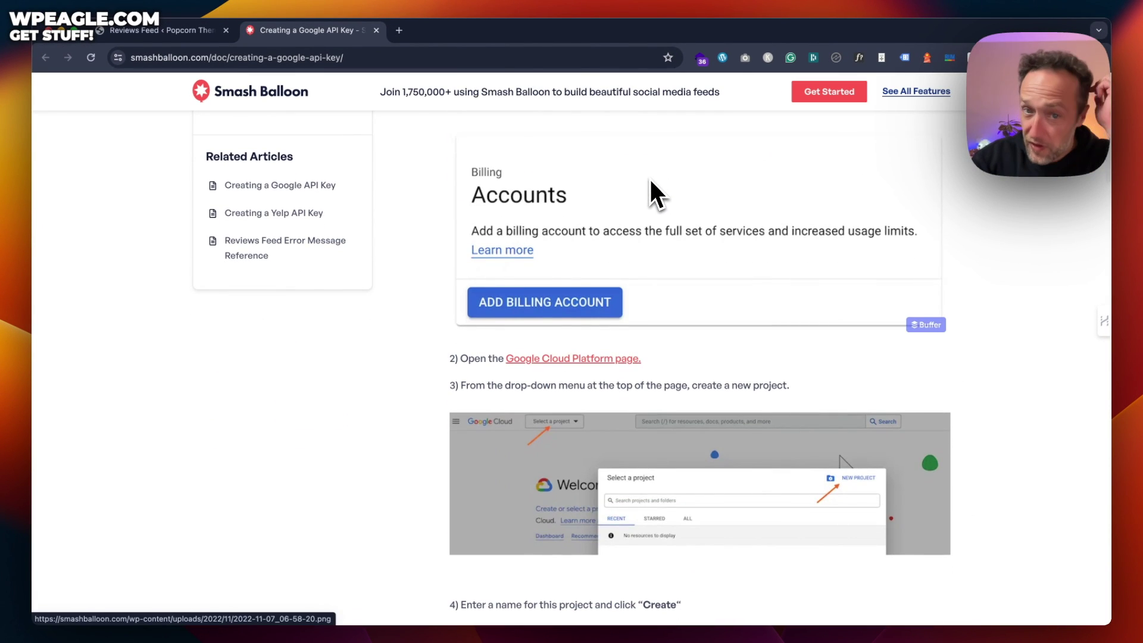
scroll(650, 181, down, 1)
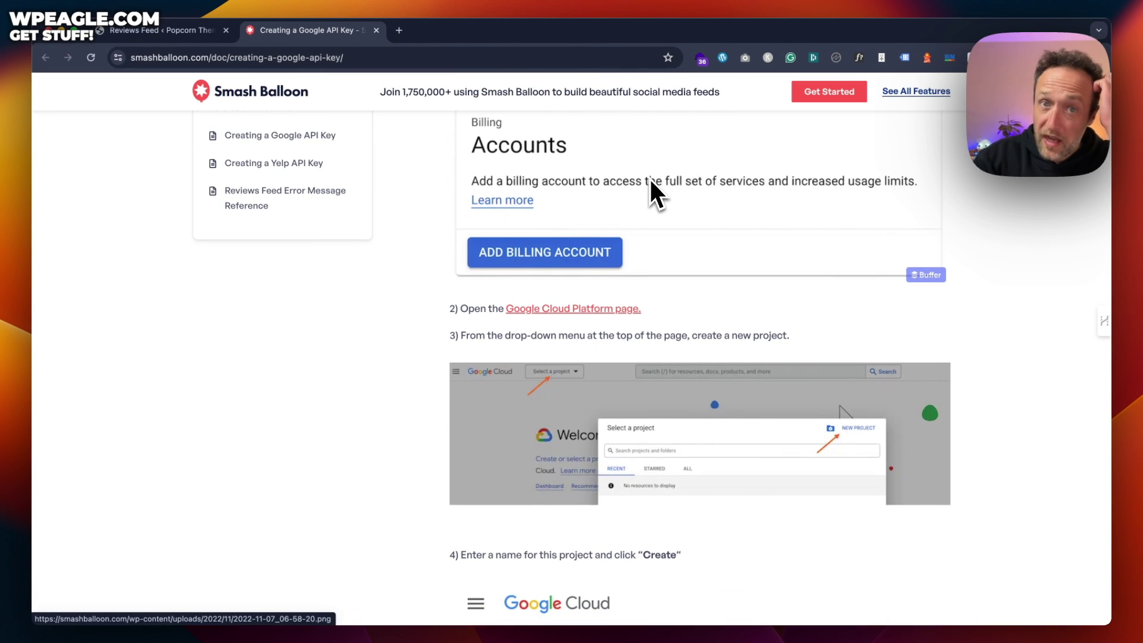
scroll(650, 181, up, 5)
scroll(650, 182, down, 4)
scroll(650, 181, up, 1)
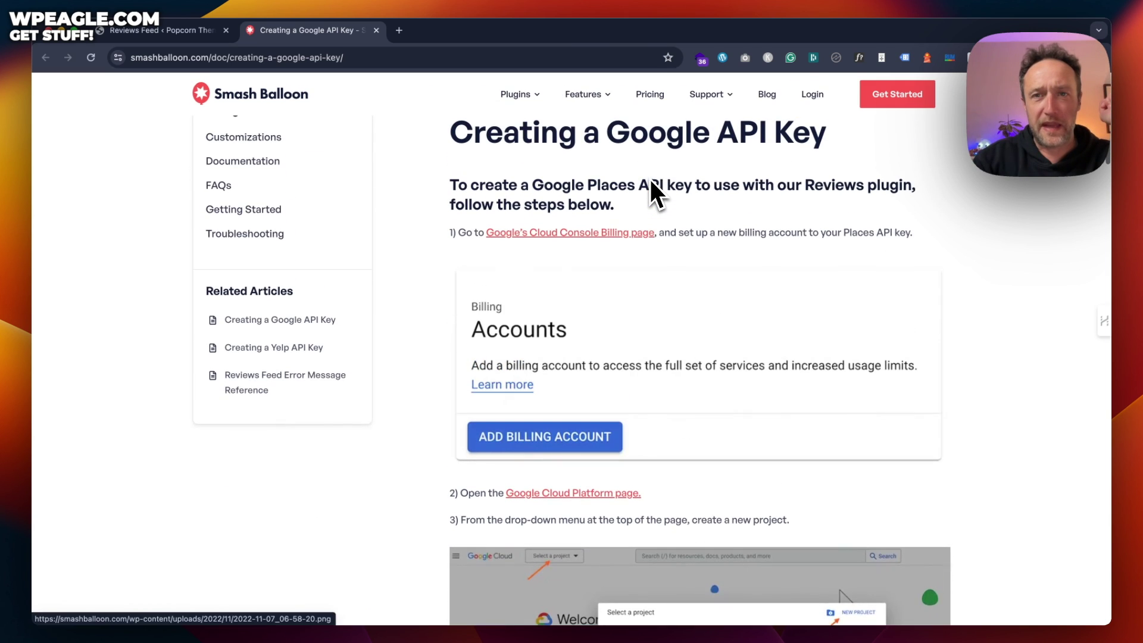
scroll(650, 181, up, 1)
scroll(651, 181, down, 2)
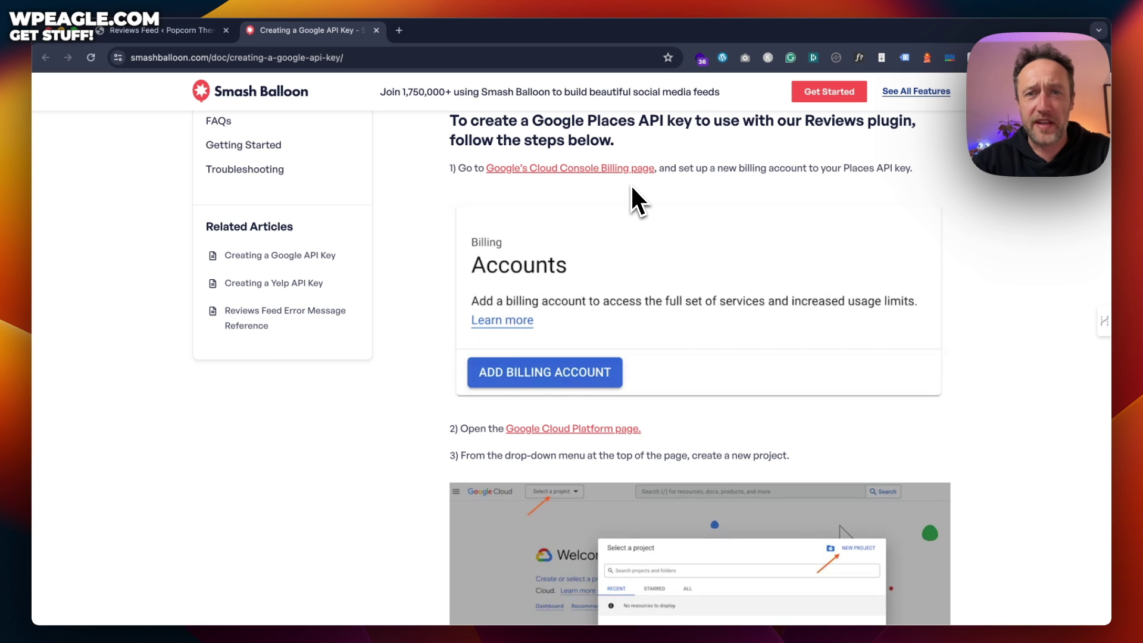
scroll(631, 184, down, 2)
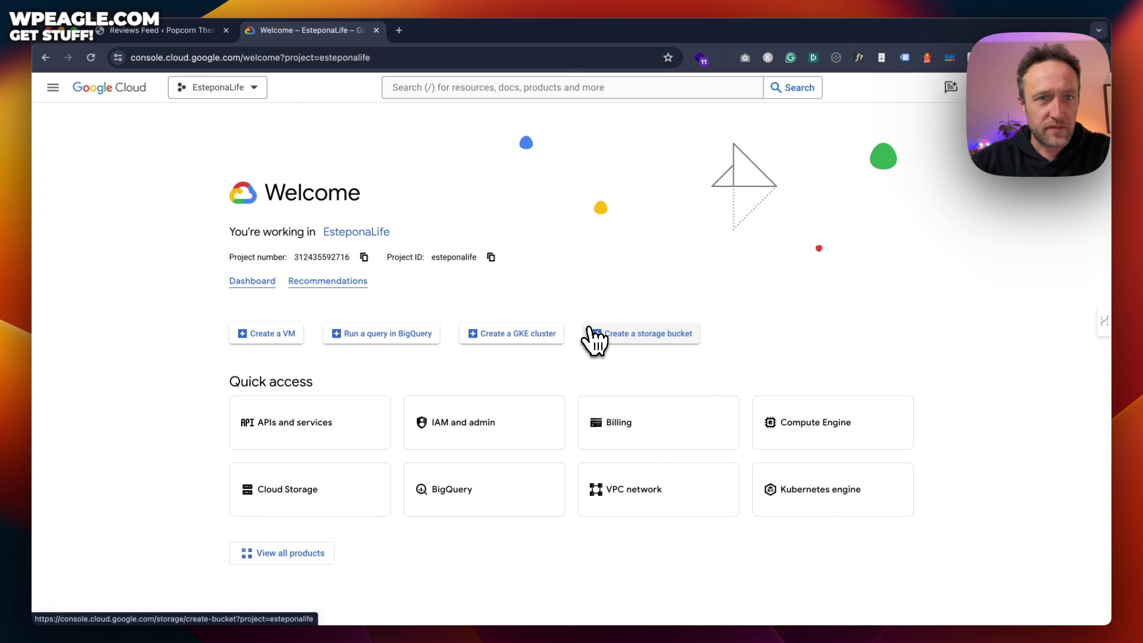
Reopen the 'How to Create an API key' guide from the feed setup and review its new-project steps.
click(197, 39)
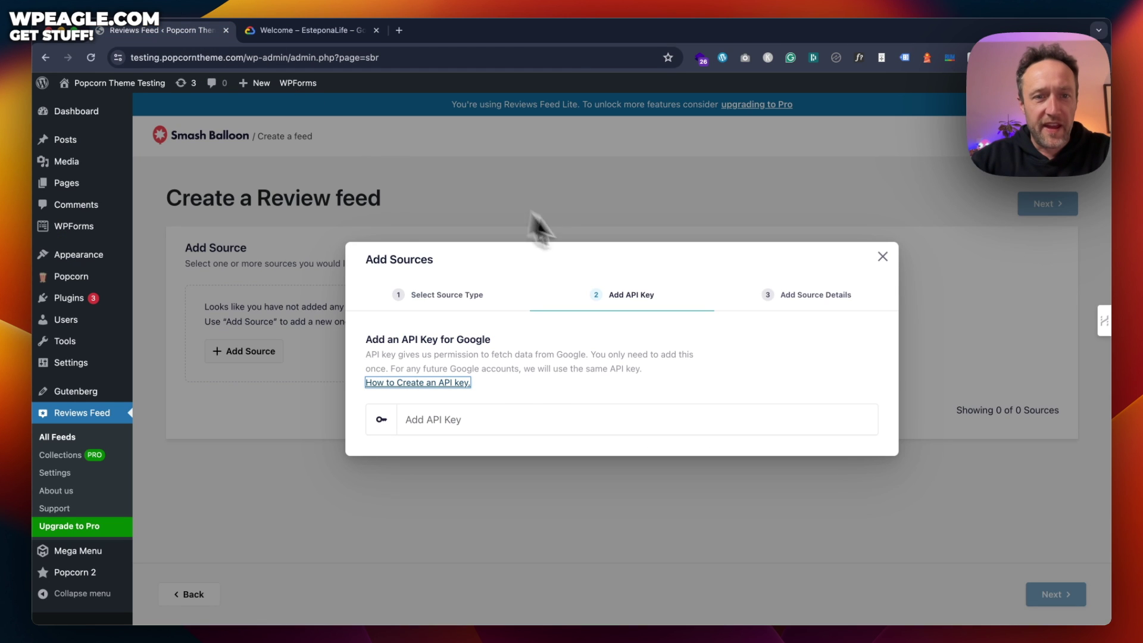
click(438, 383)
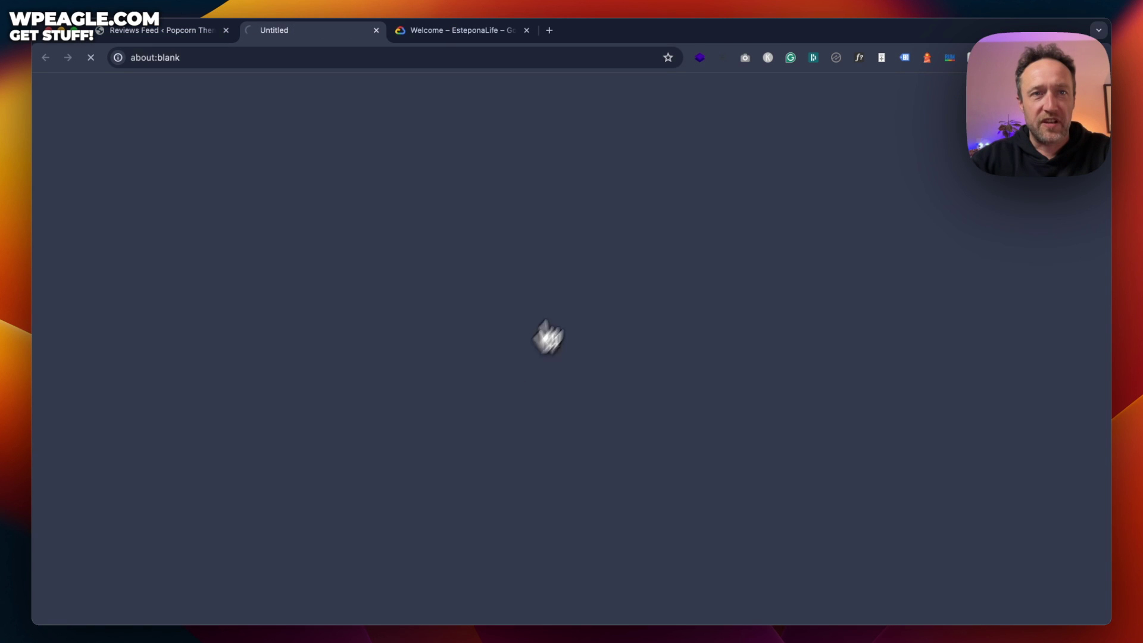
scroll(569, 212, down, 20)
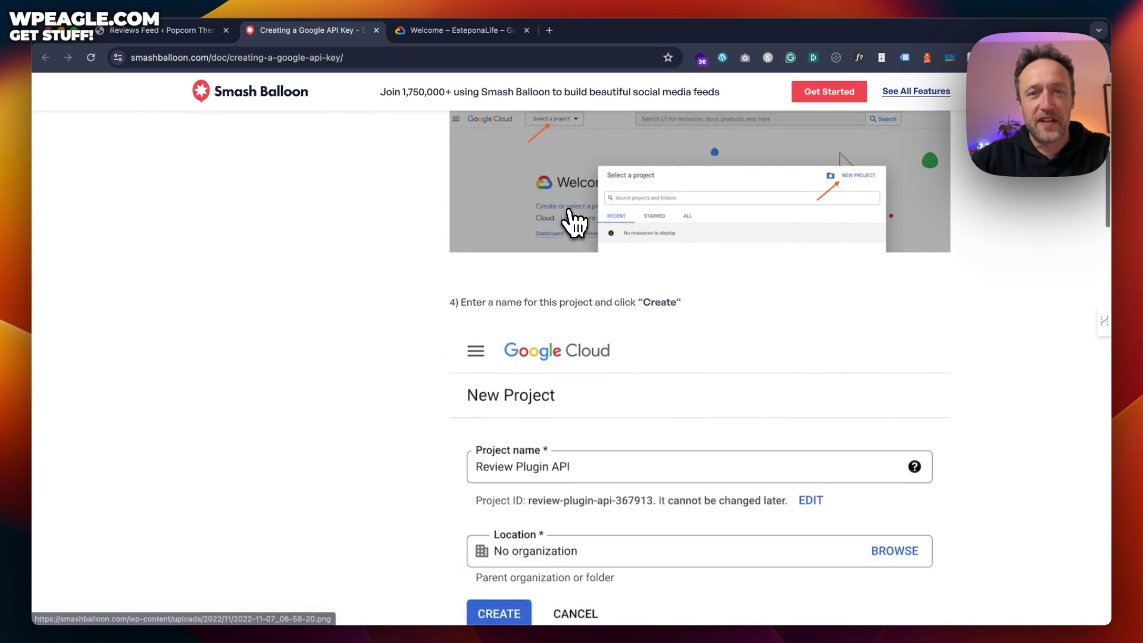
scroll(572, 223, up, 10)
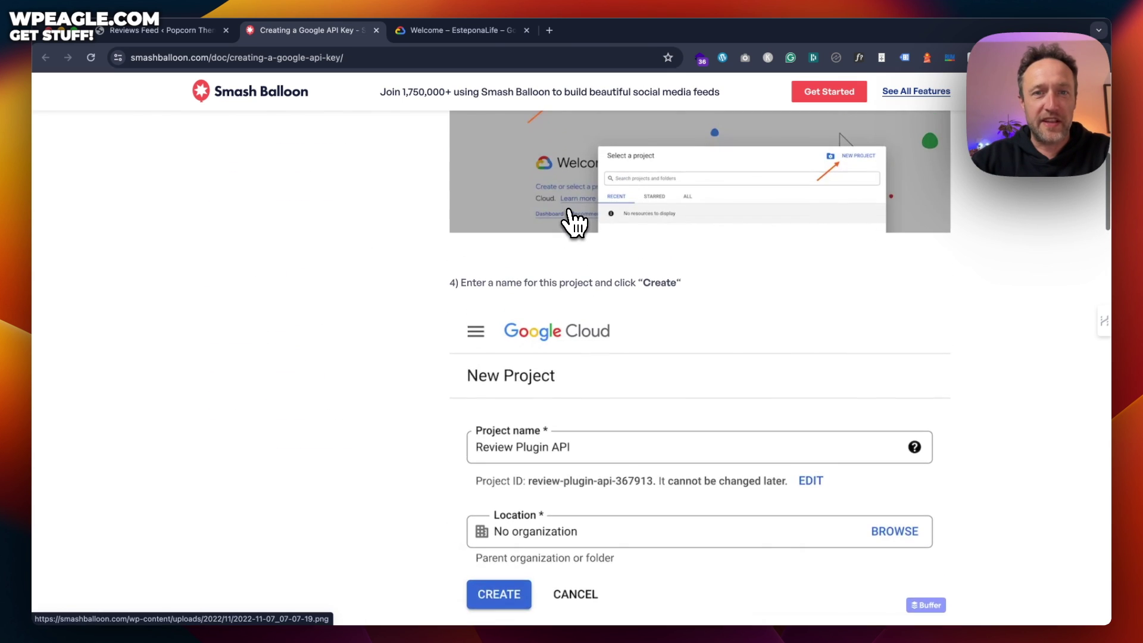
scroll(573, 223, down, 2)
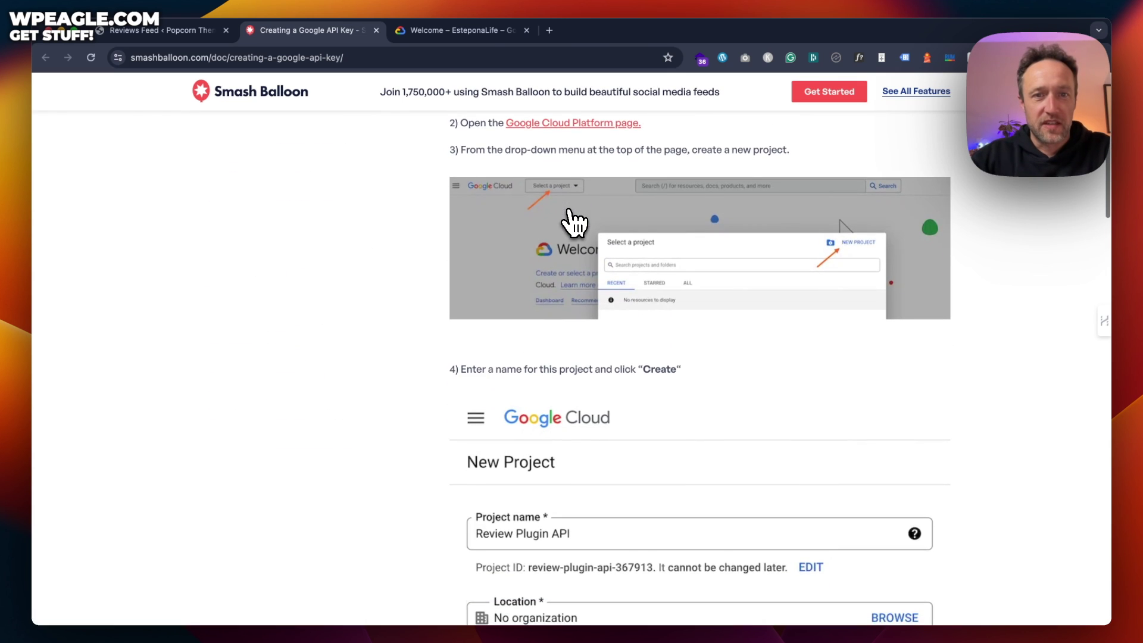
scroll(574, 223, down, 2)
scroll(574, 223, up, 4)
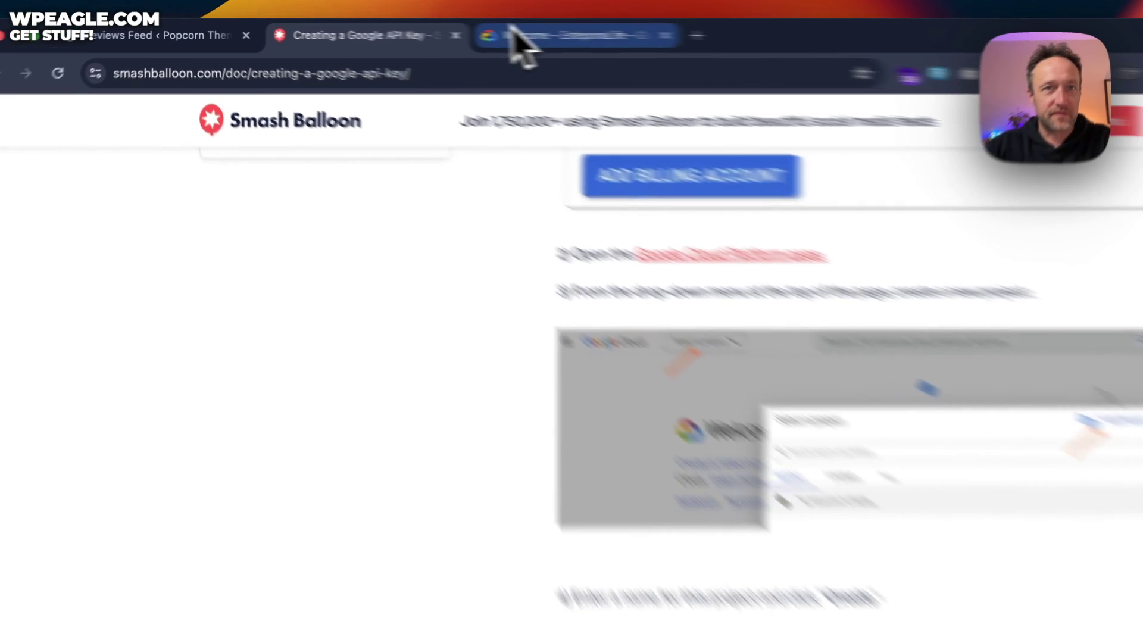
Create a Google Cloud project named TestProject with No organisation as its location.
click(429, 31)
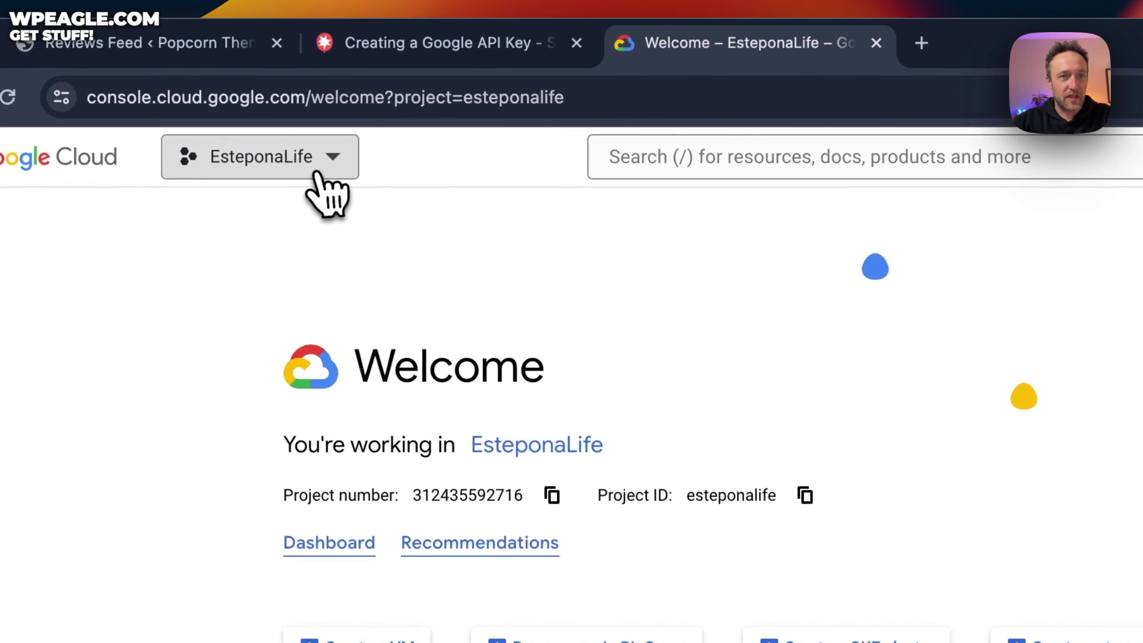
click(248, 93)
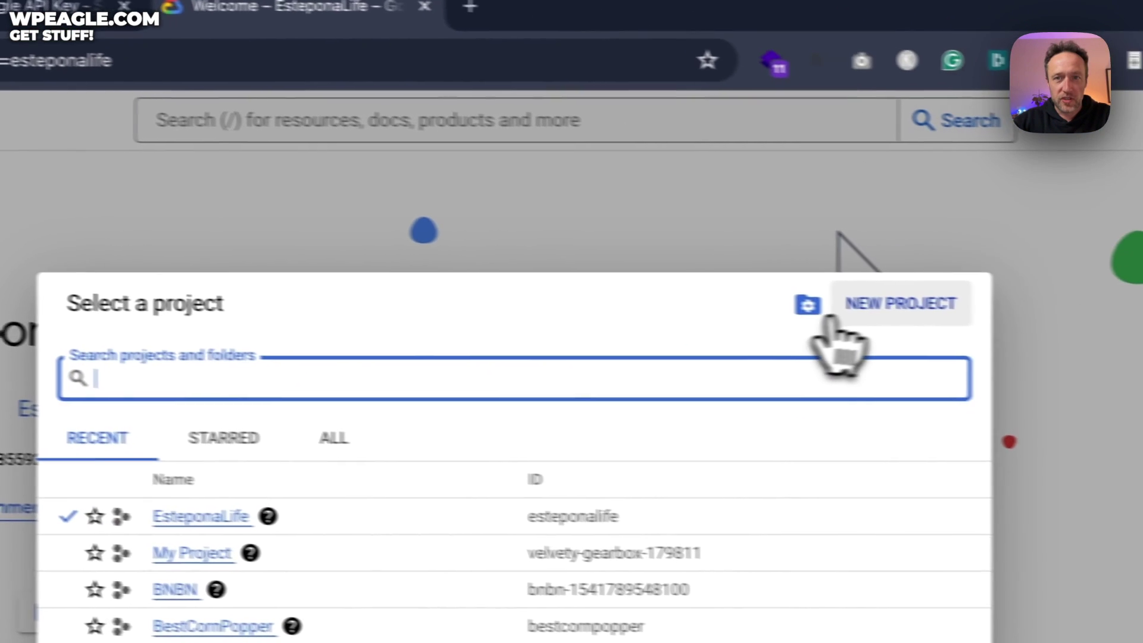
click(822, 312)
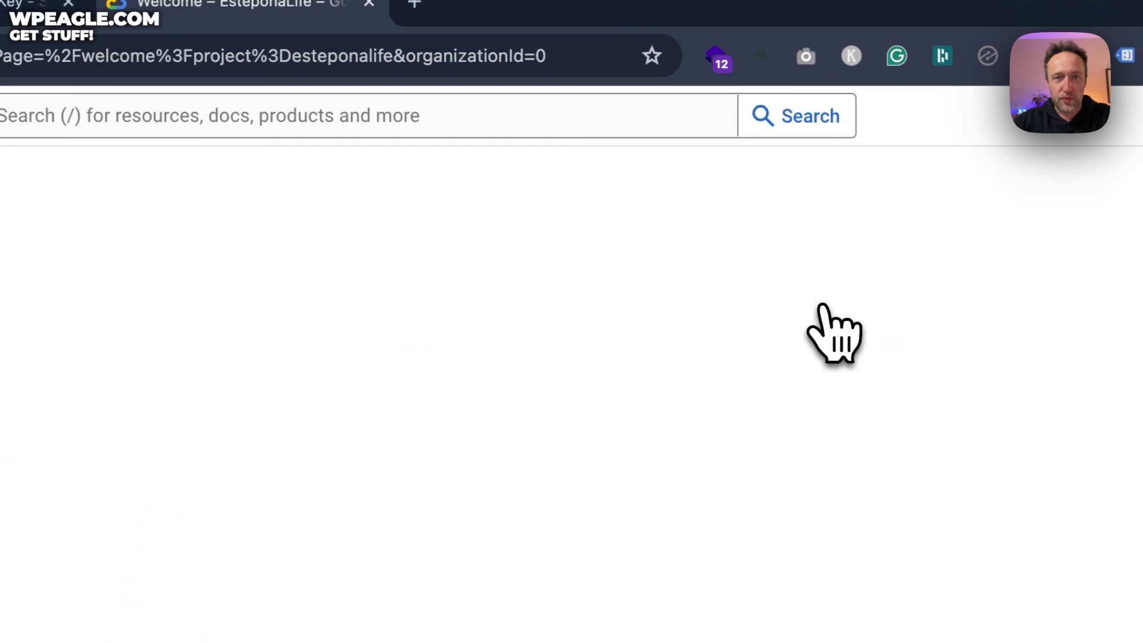
text(TestProject)
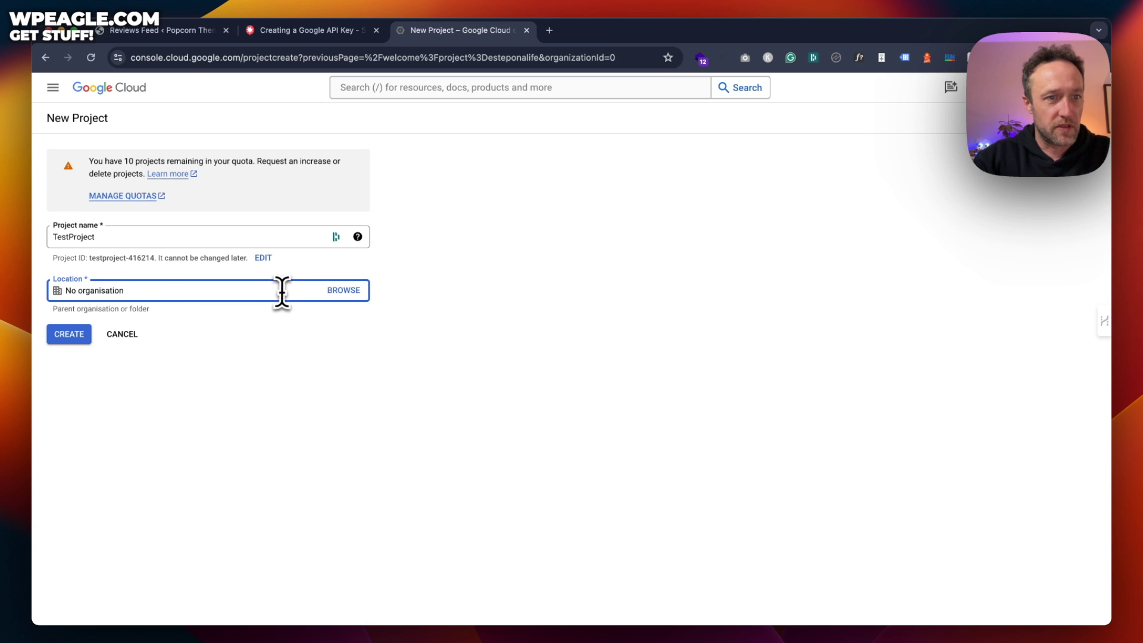
click(342, 290)
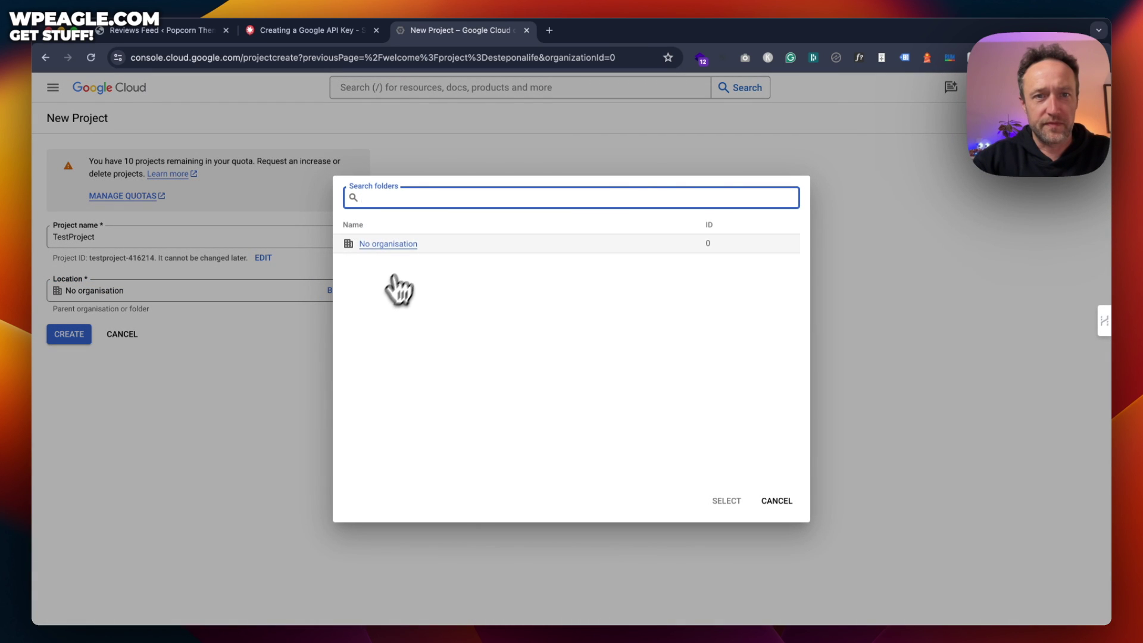
click(409, 244)
click(66, 334)
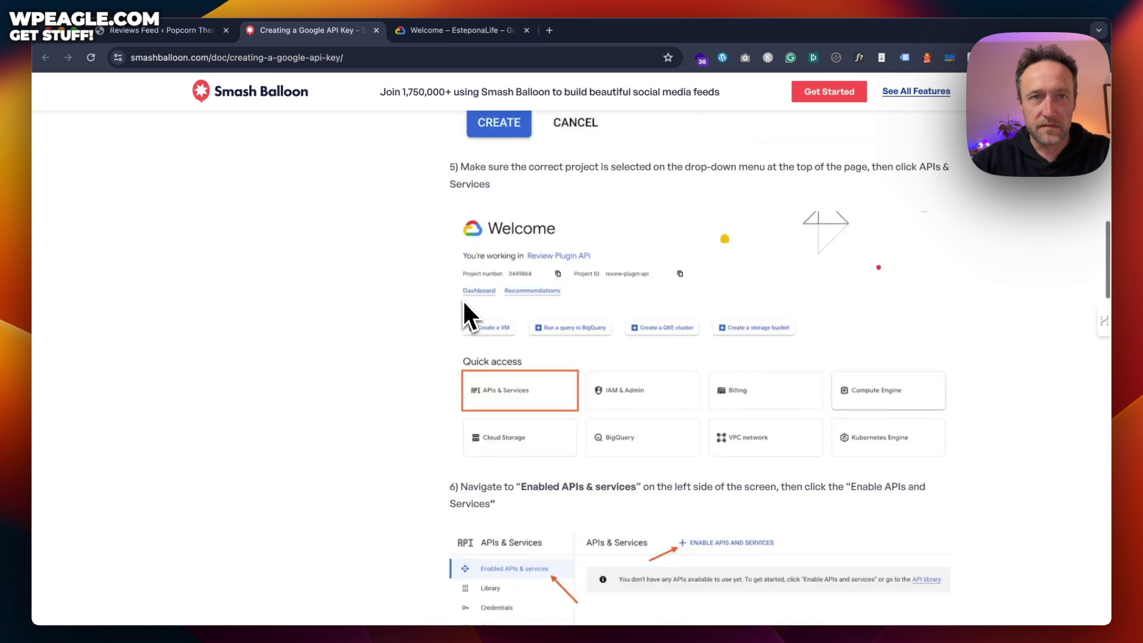
scroll(462, 298, up, 5)
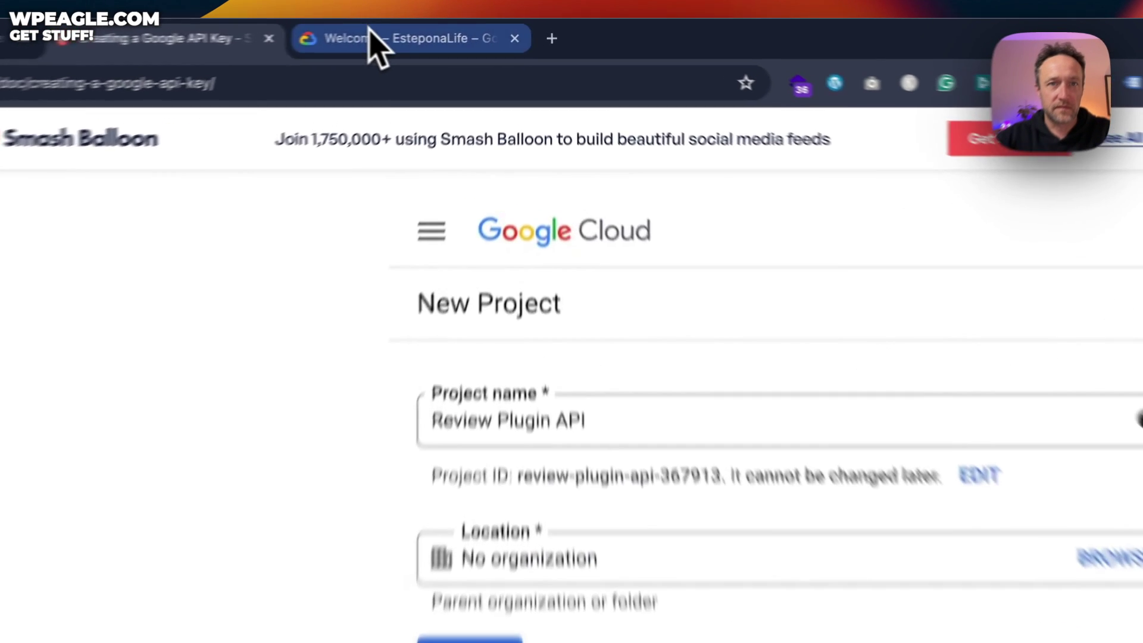
click(460, 31)
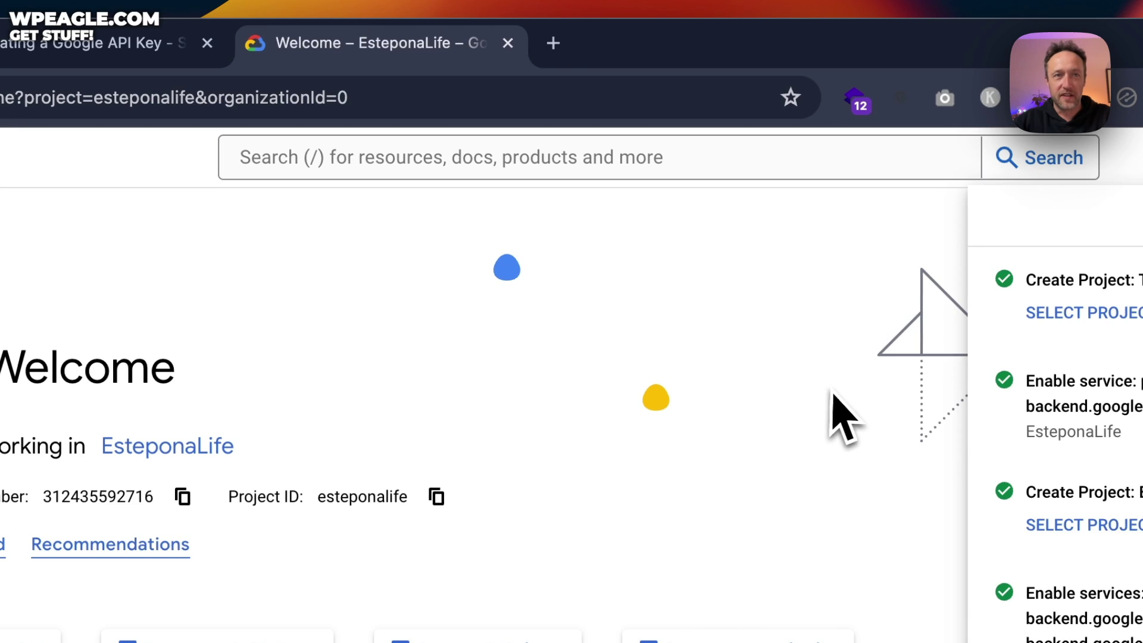
Switch the Google Cloud console to the TestProject project.
click(816, 411)
click(310, 134)
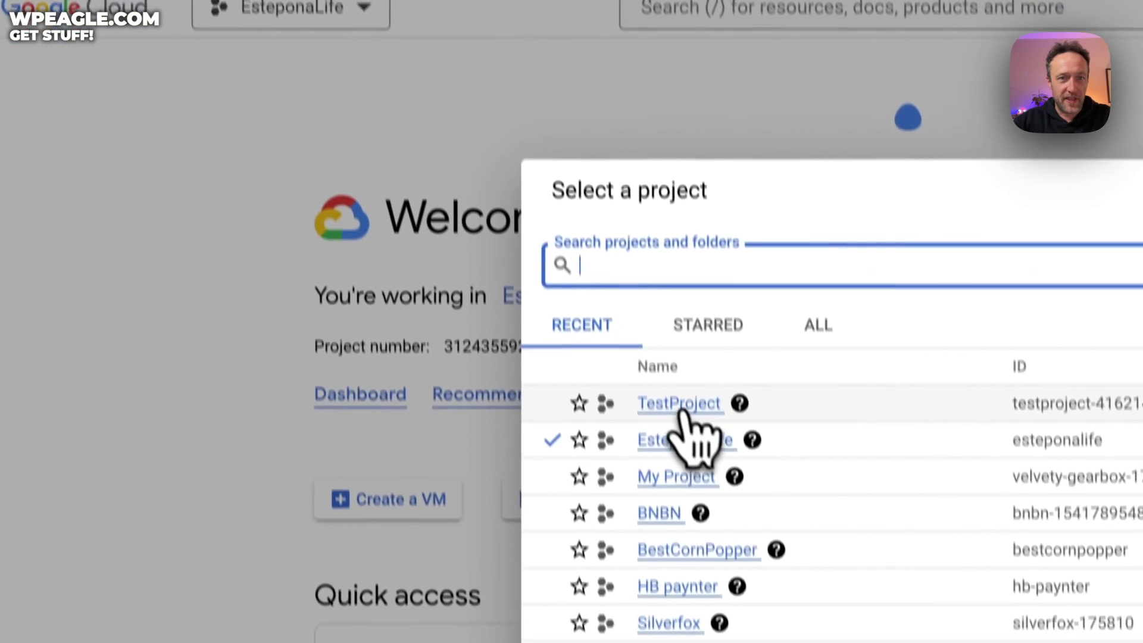
click(685, 522)
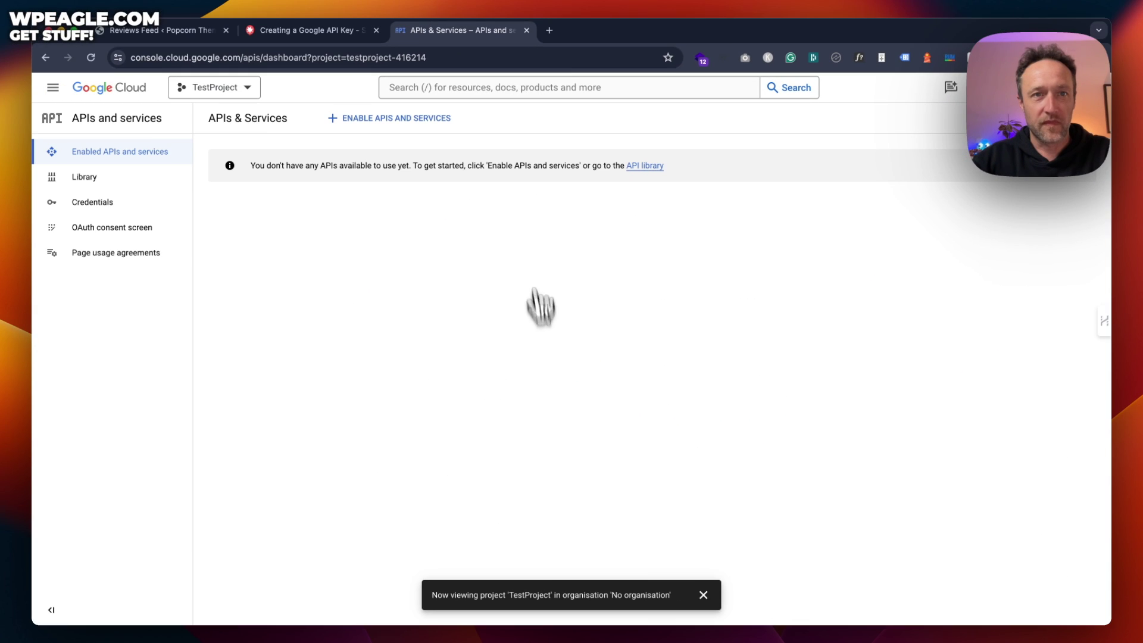
Browse the API Library and open the Places API details page.
click(405, 122)
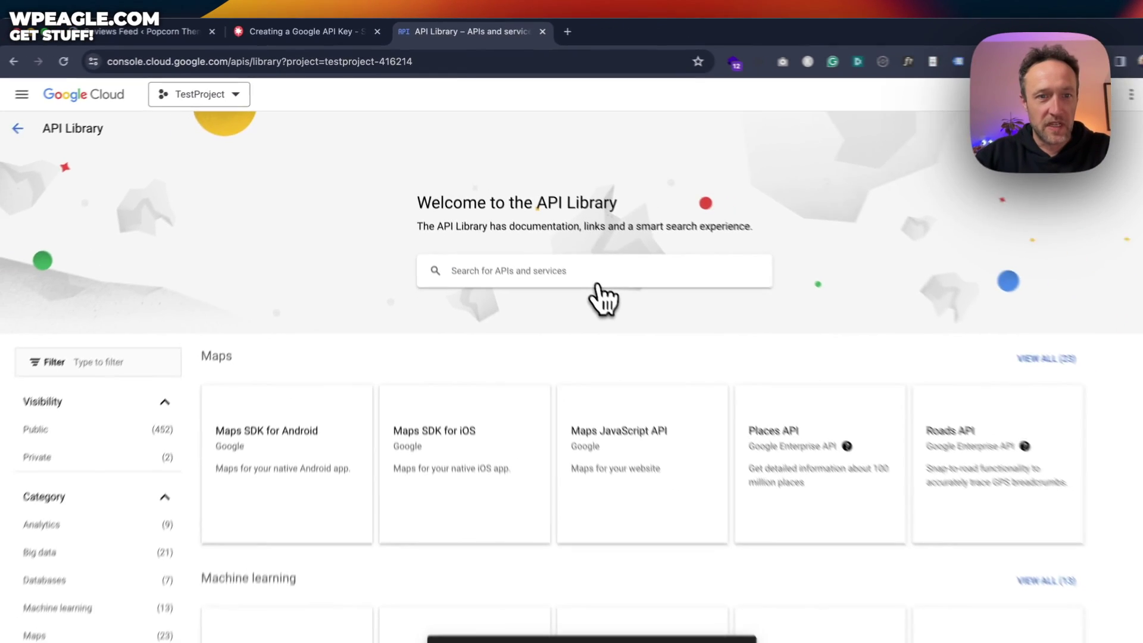
scroll(581, 271, down, 3)
scroll(580, 271, down, 2)
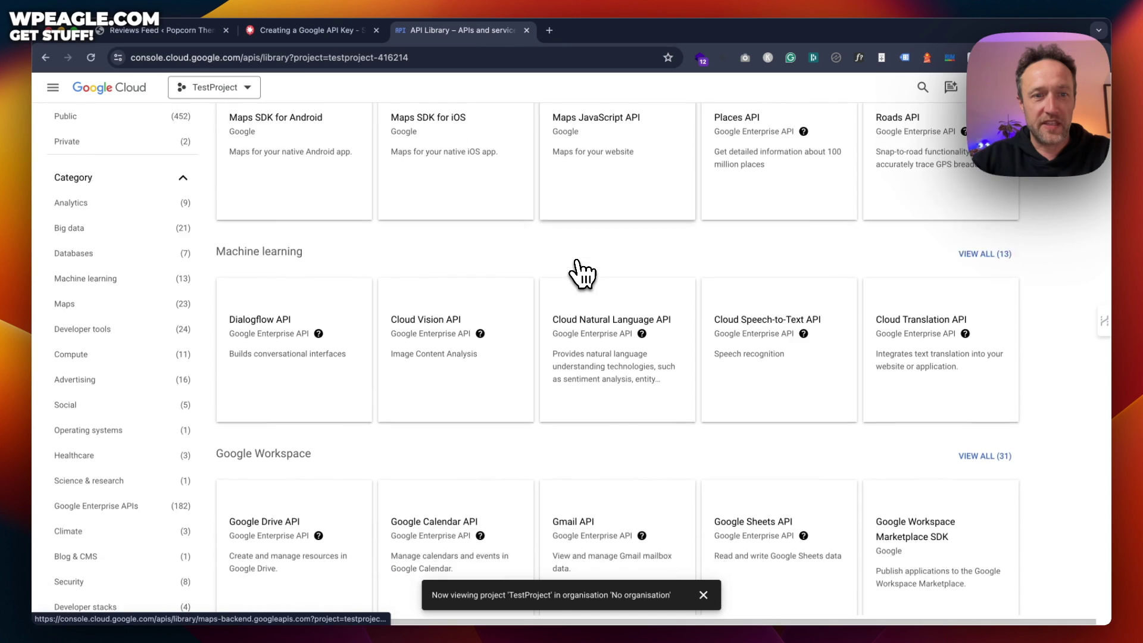
scroll(581, 273, down, 15)
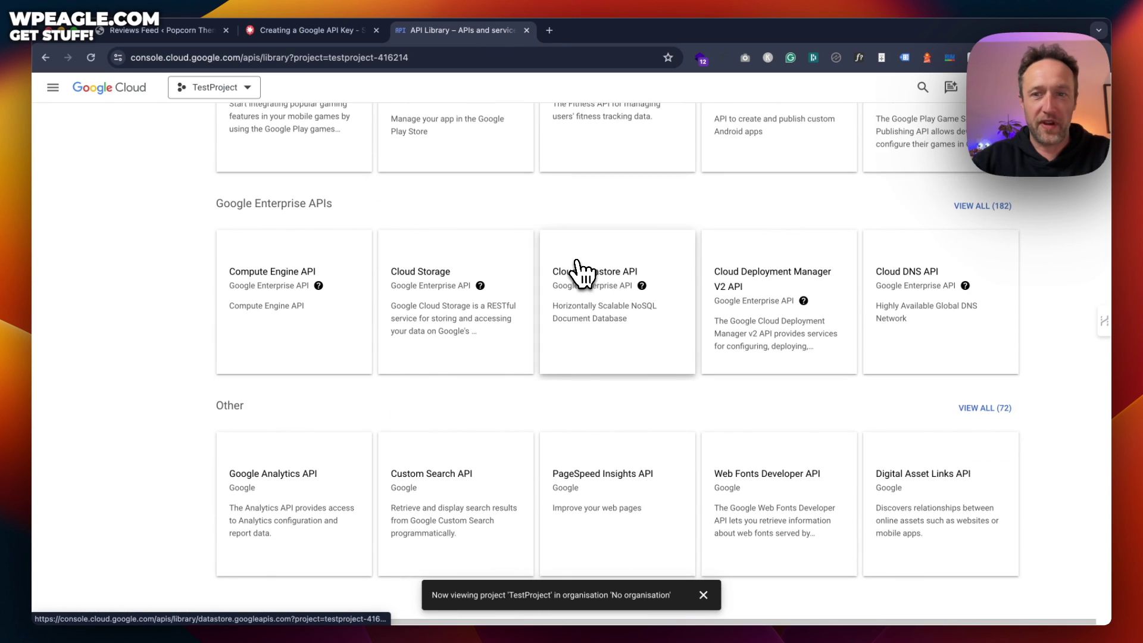
scroll(581, 273, up, 15)
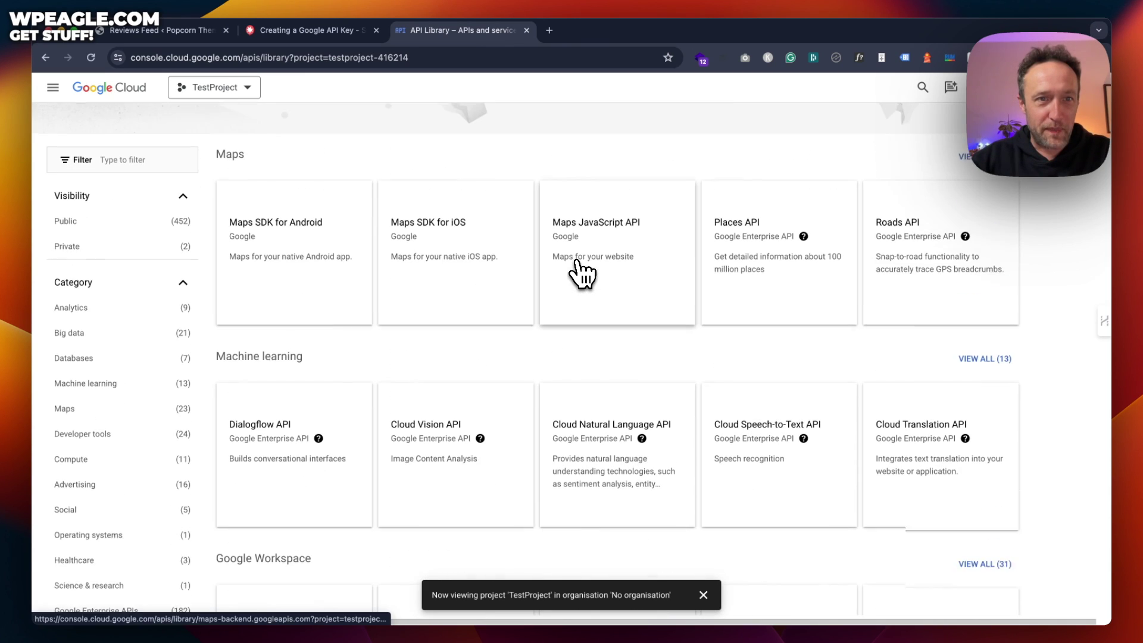
scroll(582, 274, up, 3)
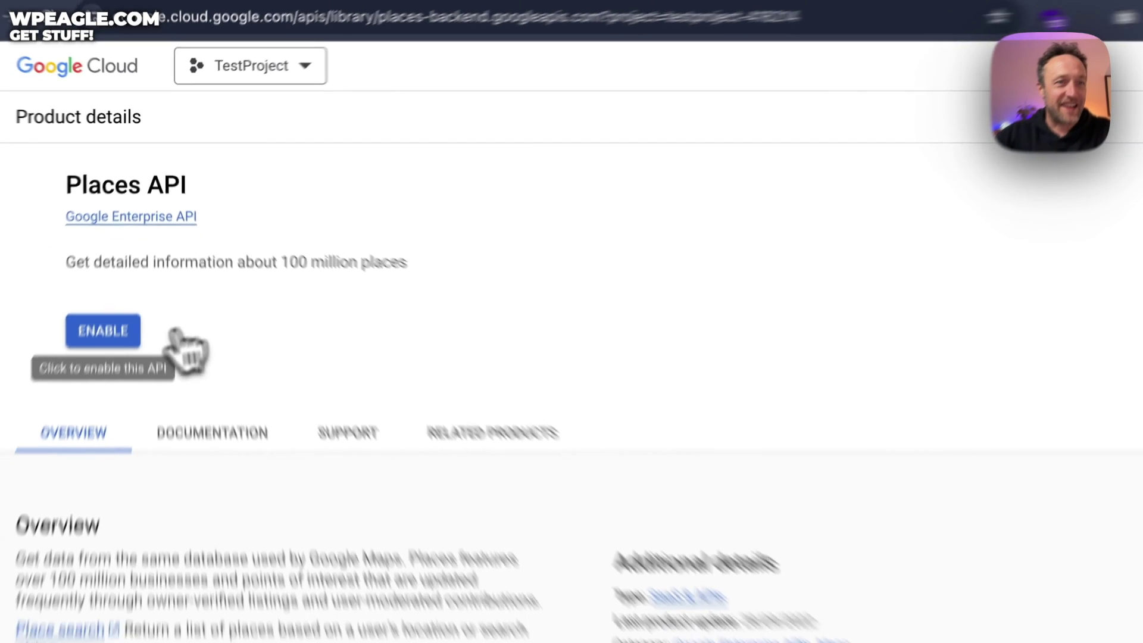
Enable the Places API for TestProject to generate its API key.
click(138, 253)
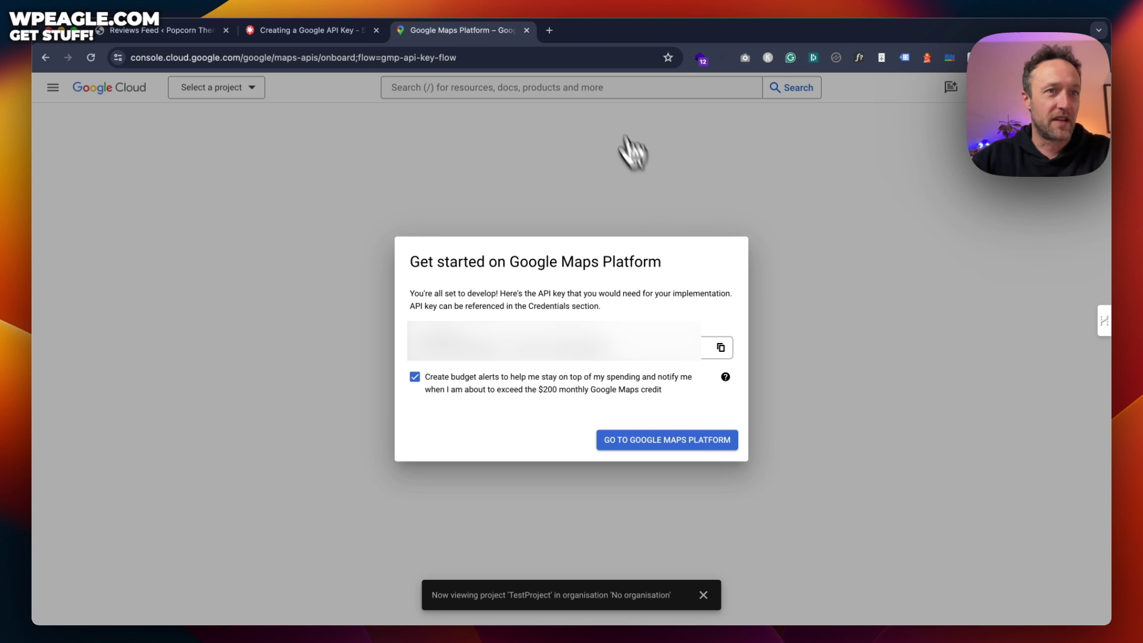
Paste the Google API key into the WordPress review source and advance to the Place ID field.
click(191, 31)
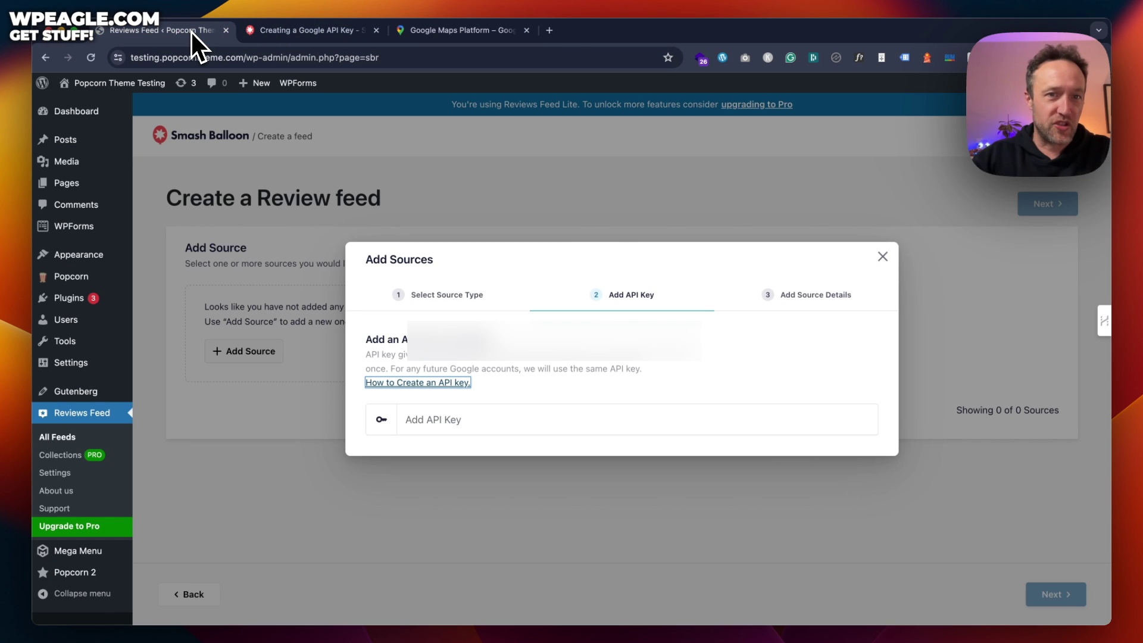
click(491, 417)
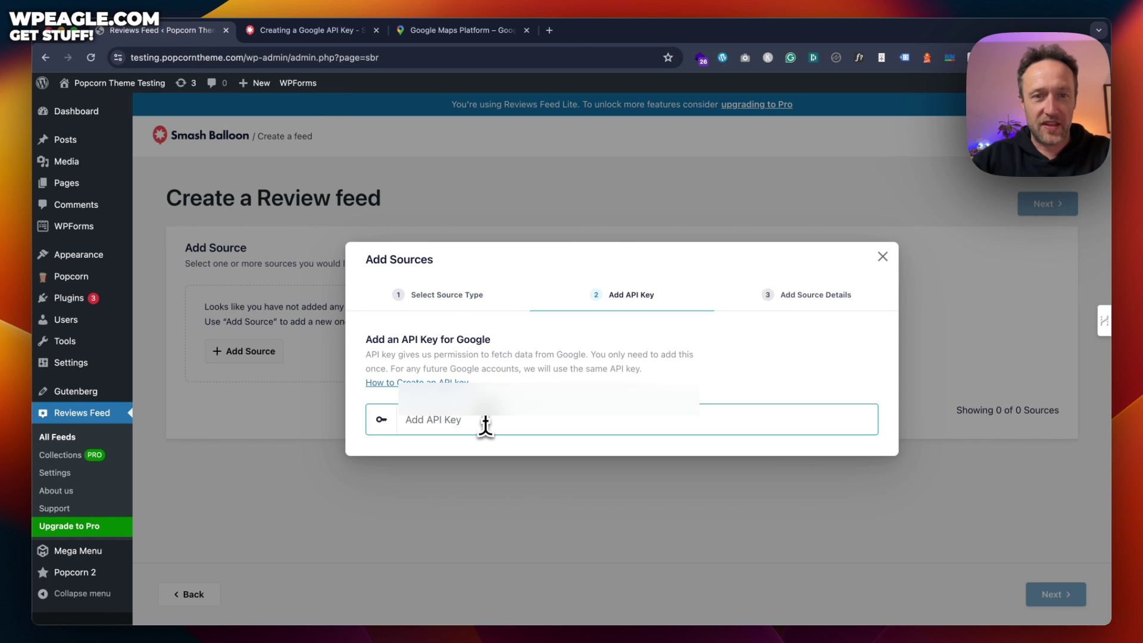
key(ctrl+v)
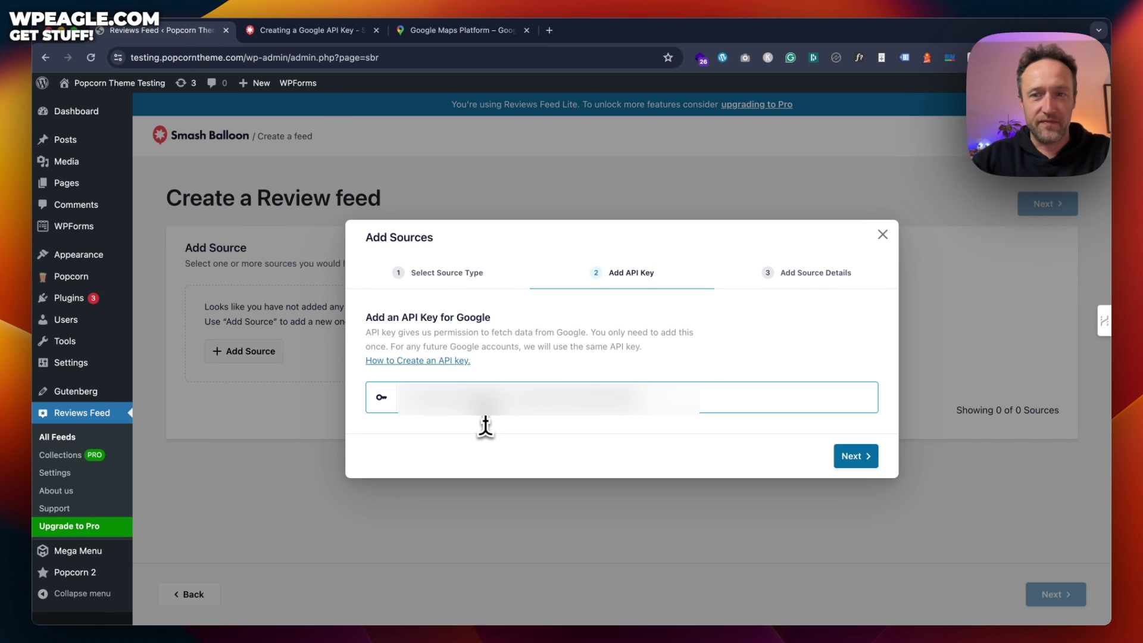
click(855, 457)
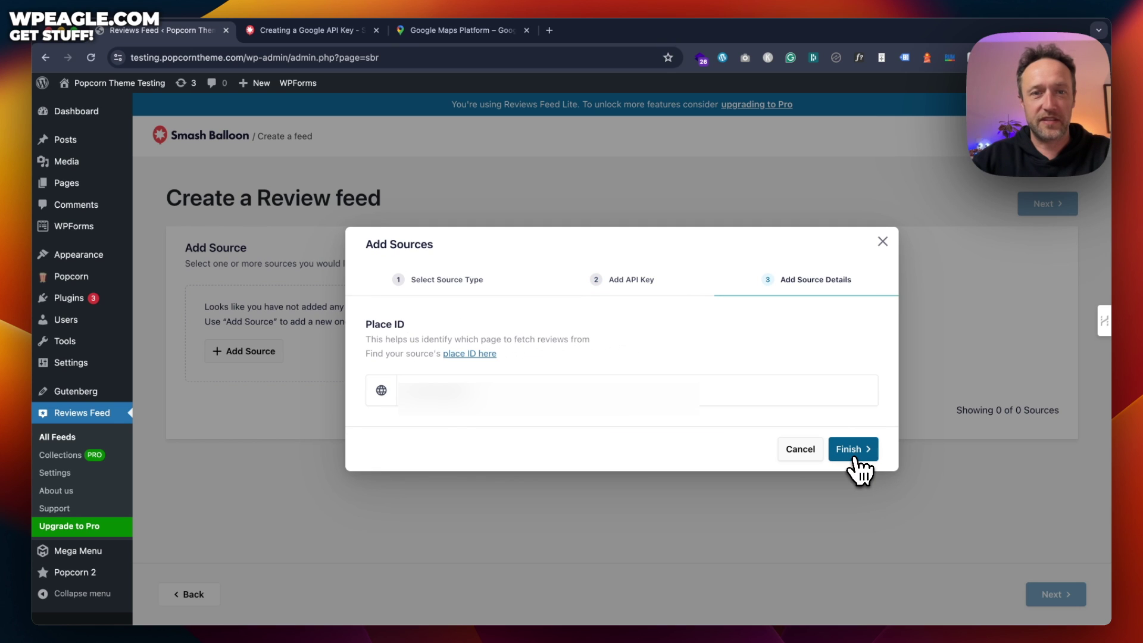
click(566, 390)
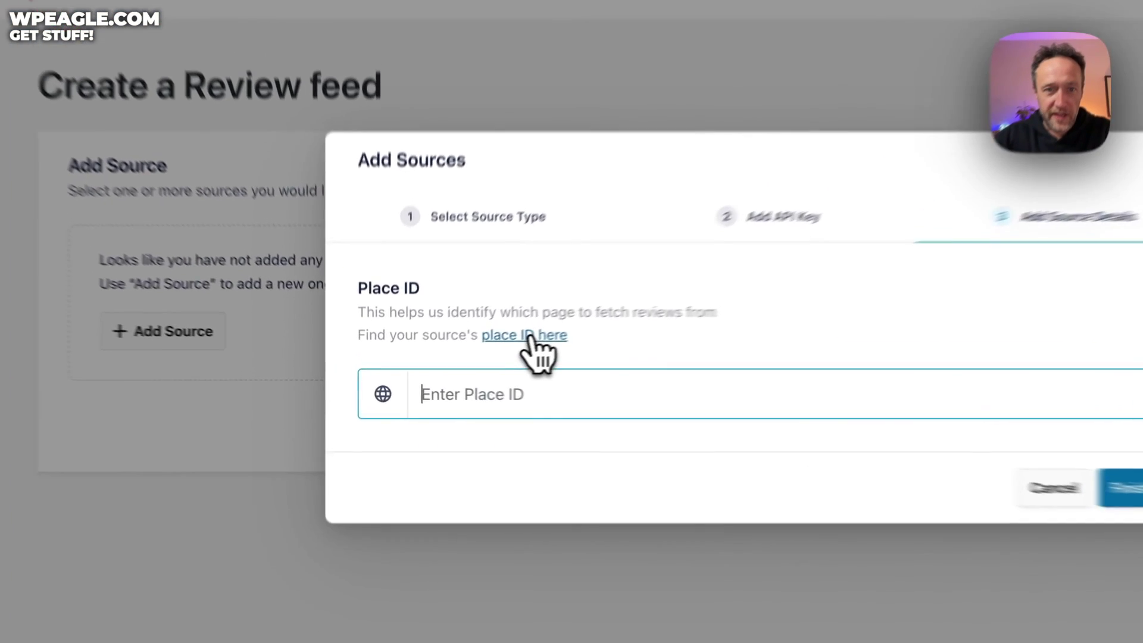
Search the Google Maps Place ID finder for McDonald's Times Square.
click(480, 356)
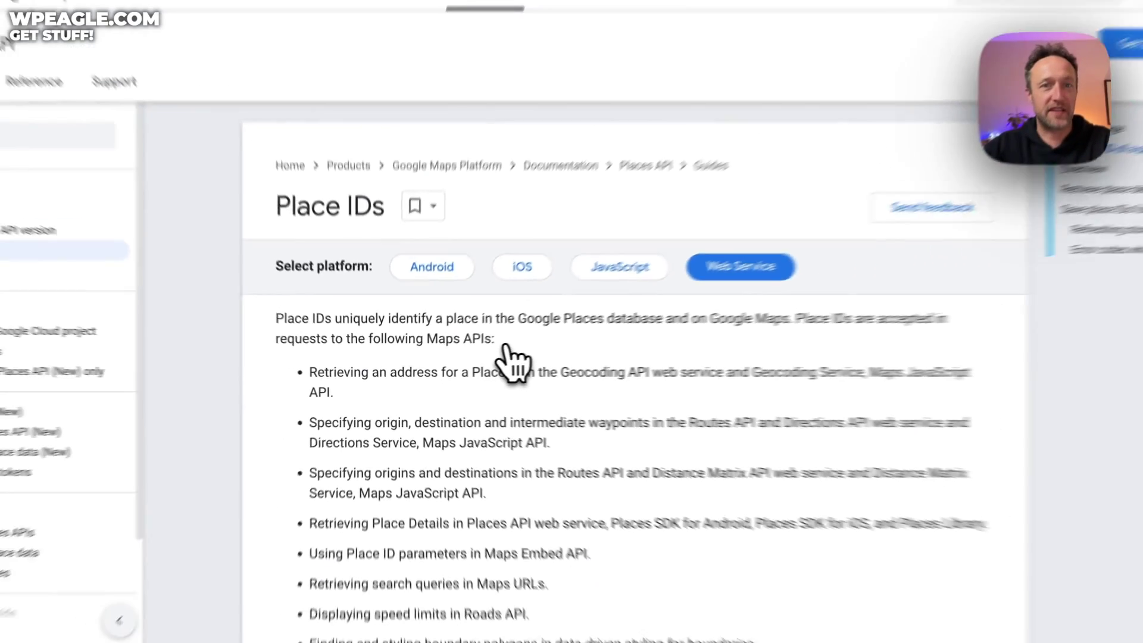
scroll(485, 351, down, 10)
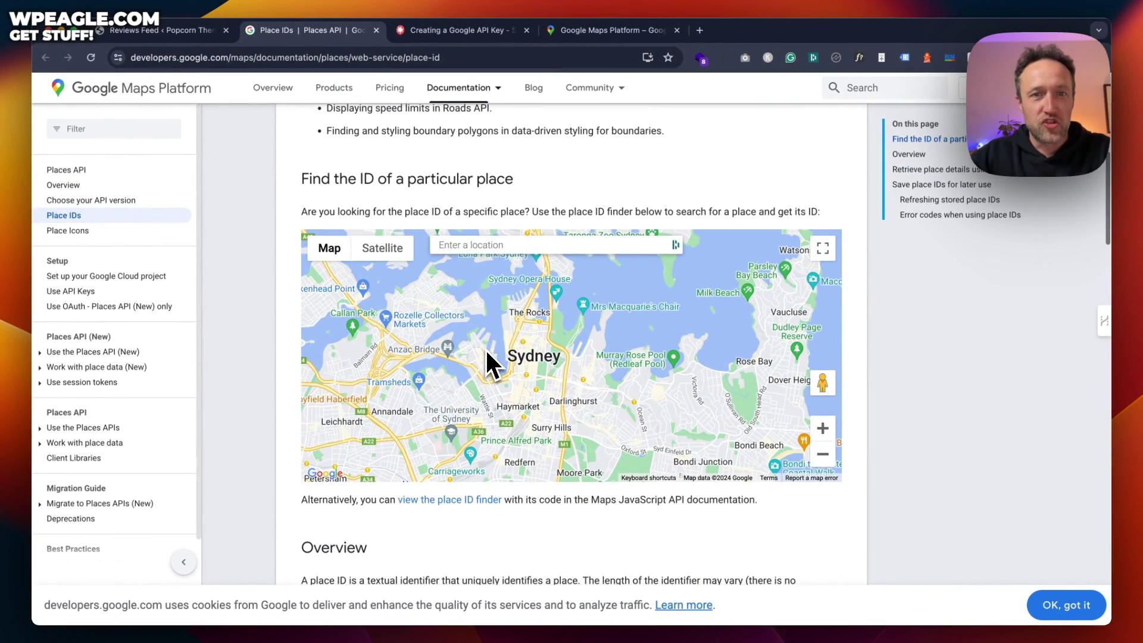
click(517, 246)
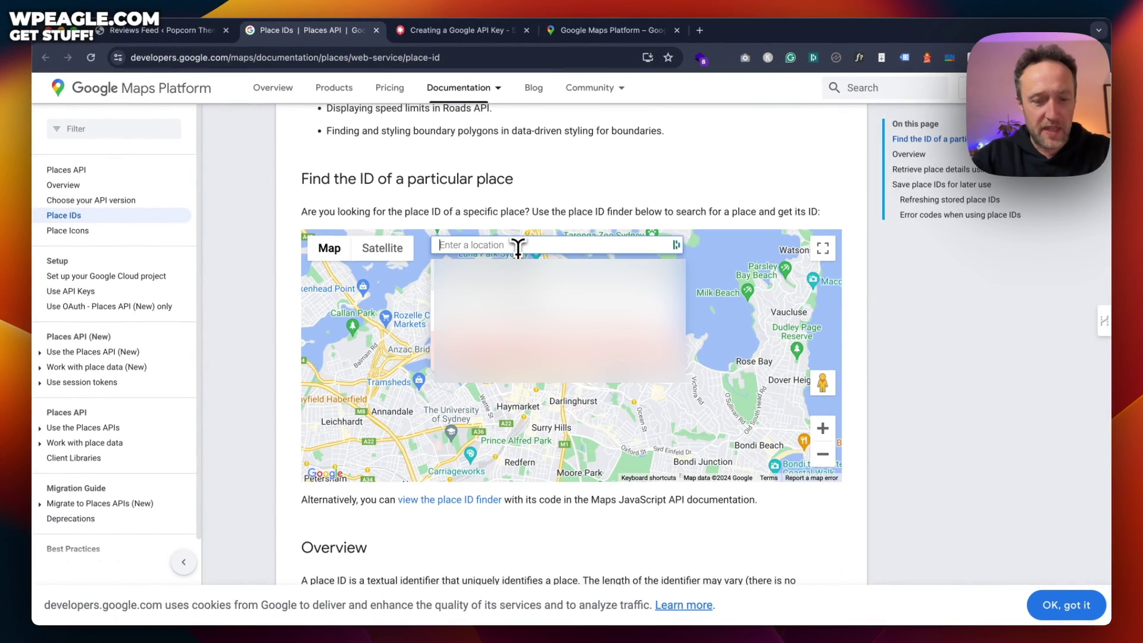
text(mcdonalds time s)
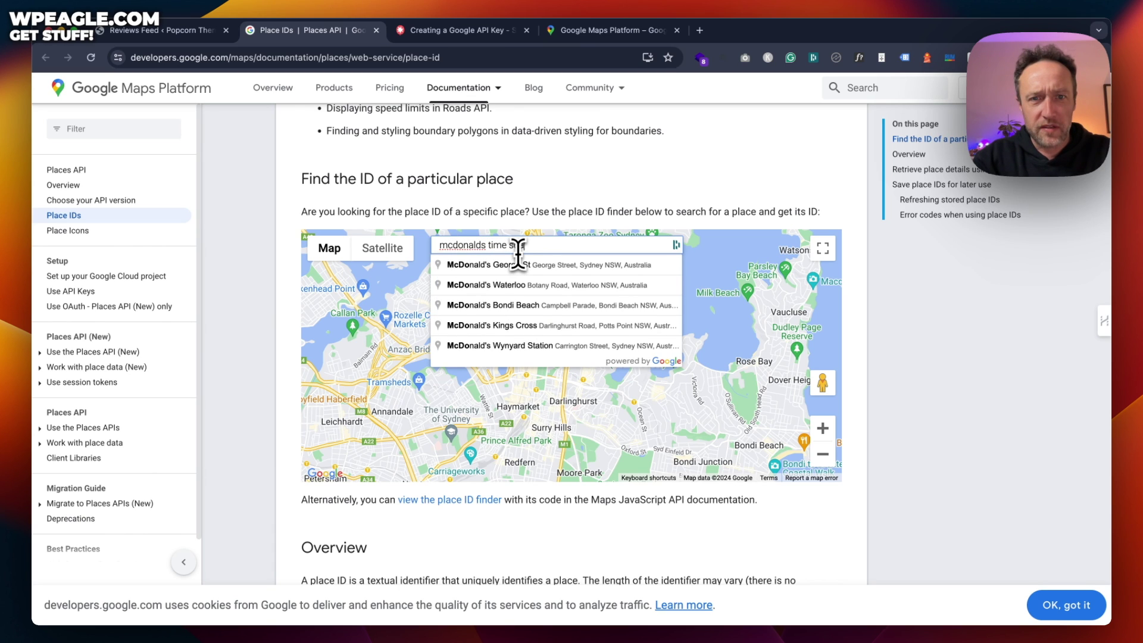
key(BackSpace)
key(BackSpace)
key(BackSpace)
key(BackSpace)
text(uar)
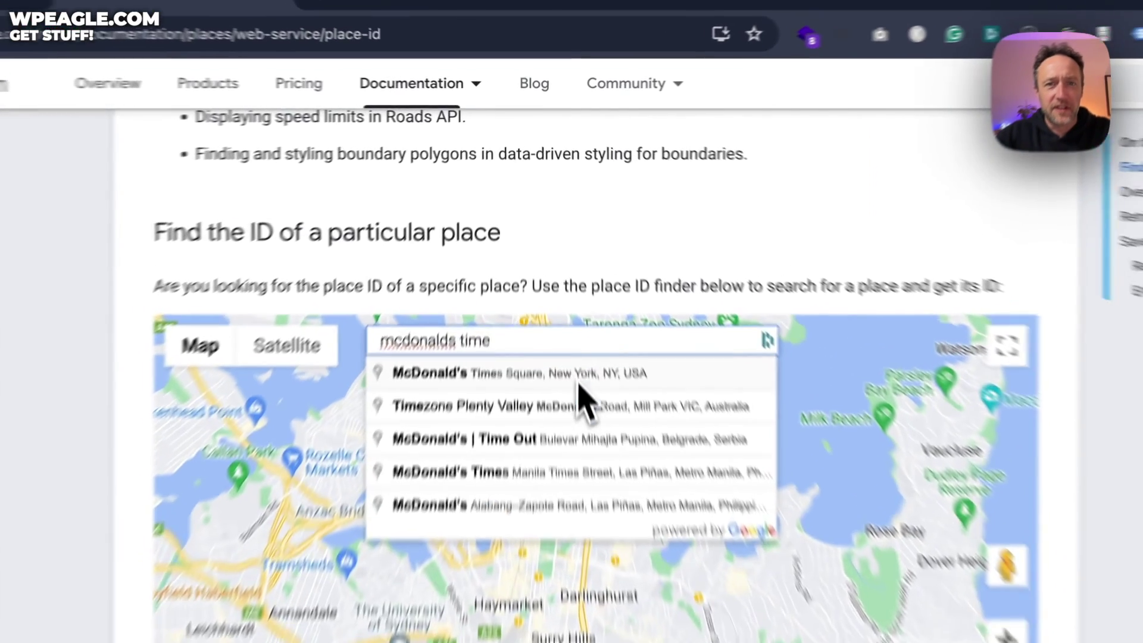
Select McDonald's in Times Square, New York and copy its Place ID back to WordPress.
click(522, 264)
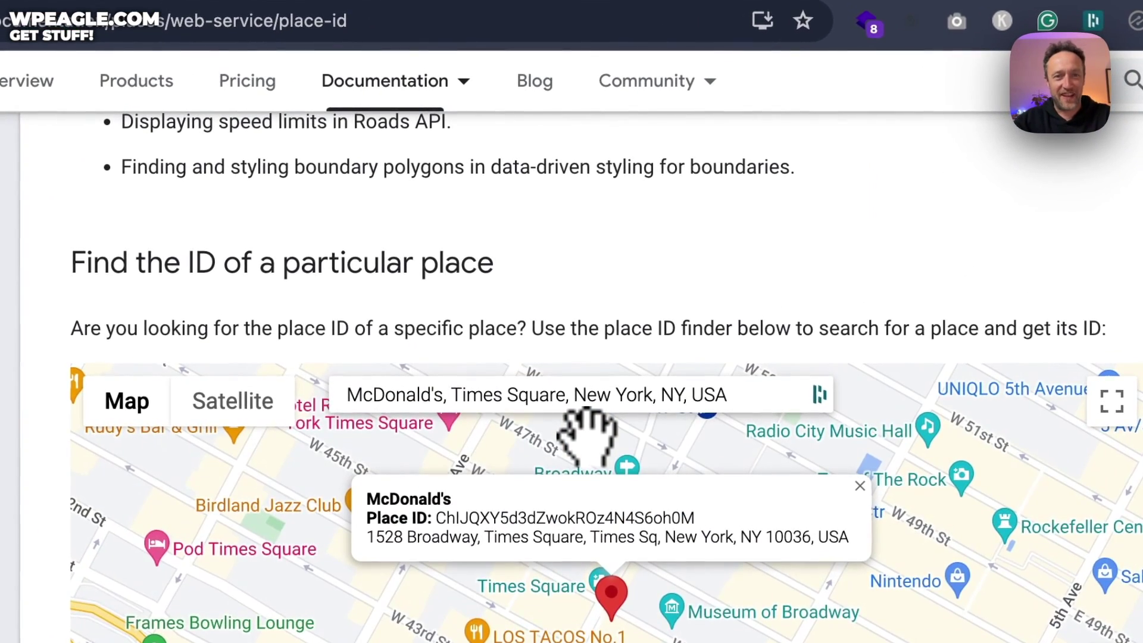
drag(694, 522, 441, 531)
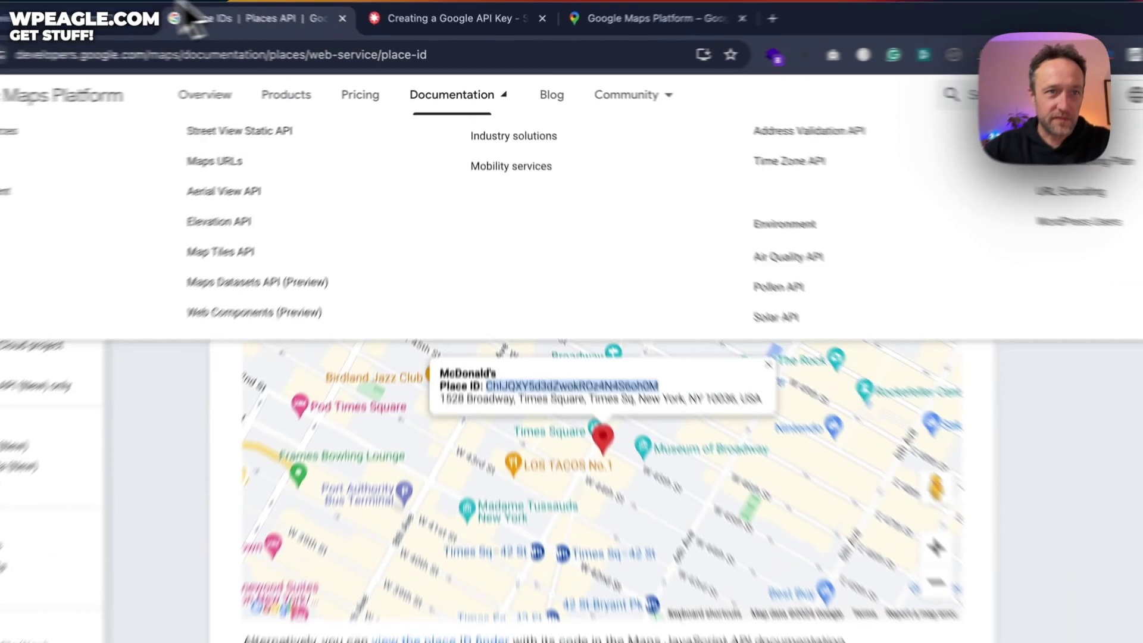
click(179, 13)
Paste the McDonald's Place ID as the source and create the feed using the Default template.
text(ChIJQXY5d3dZwokROz4N4S6ohOM)
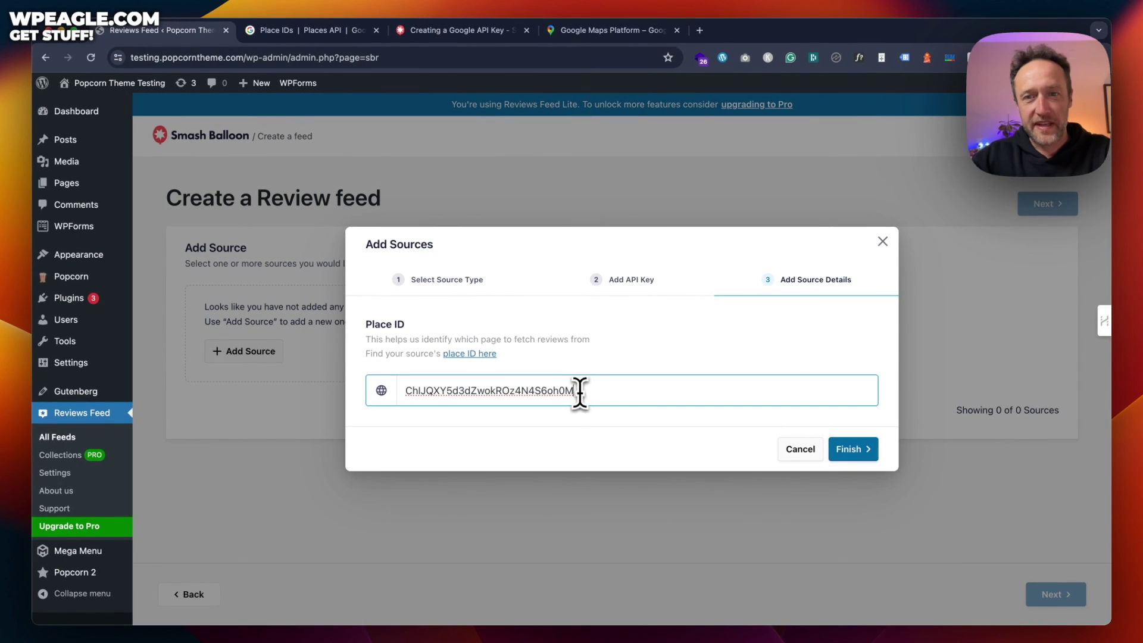
click(850, 451)
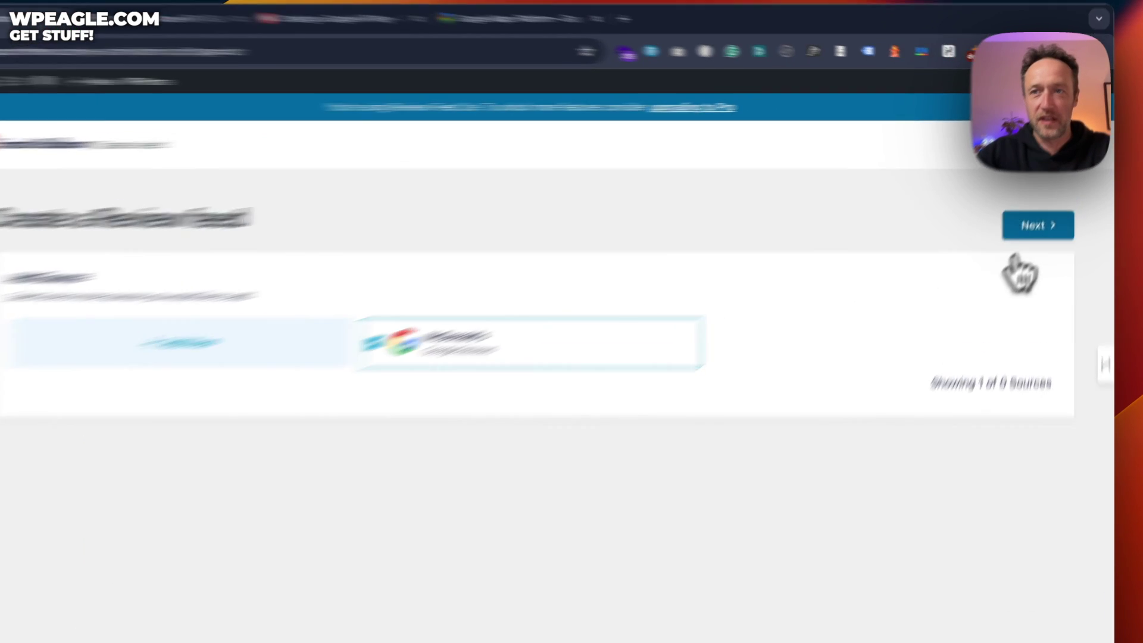
click(1048, 204)
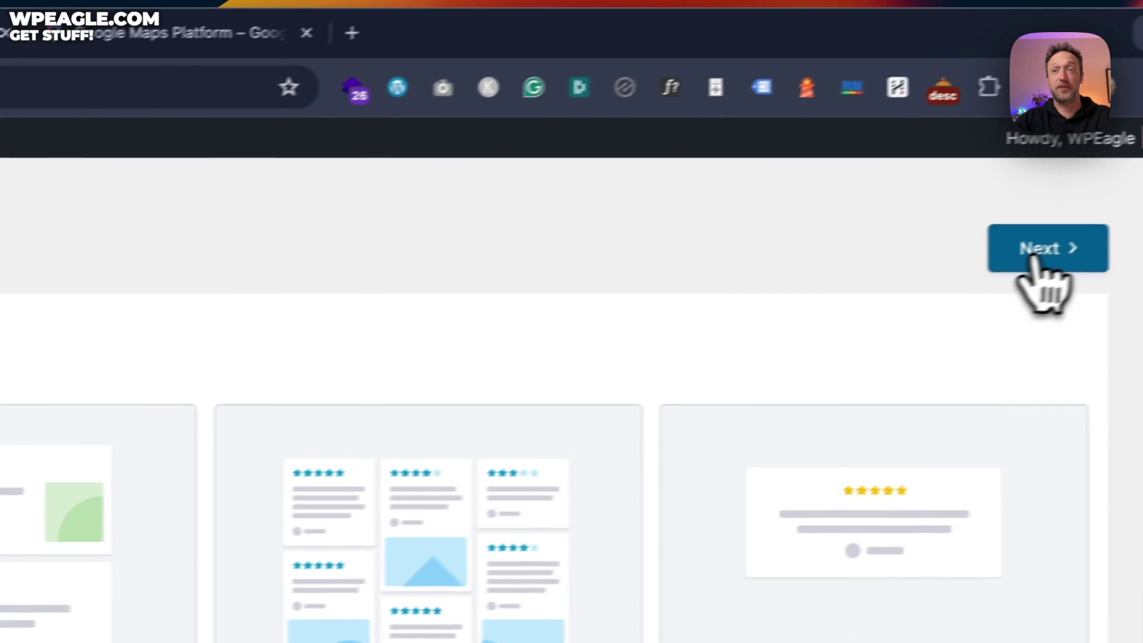
click(1028, 256)
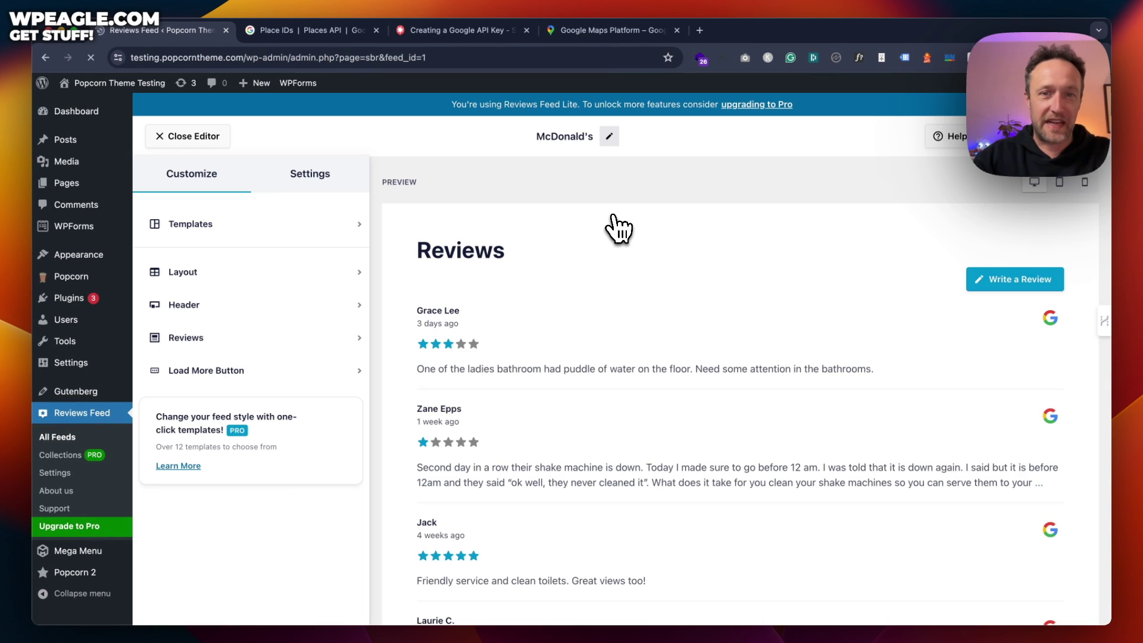
Disable the feed header, keeping the Reviews heading and Write a Review button shown.
scroll(735, 232, down, 3)
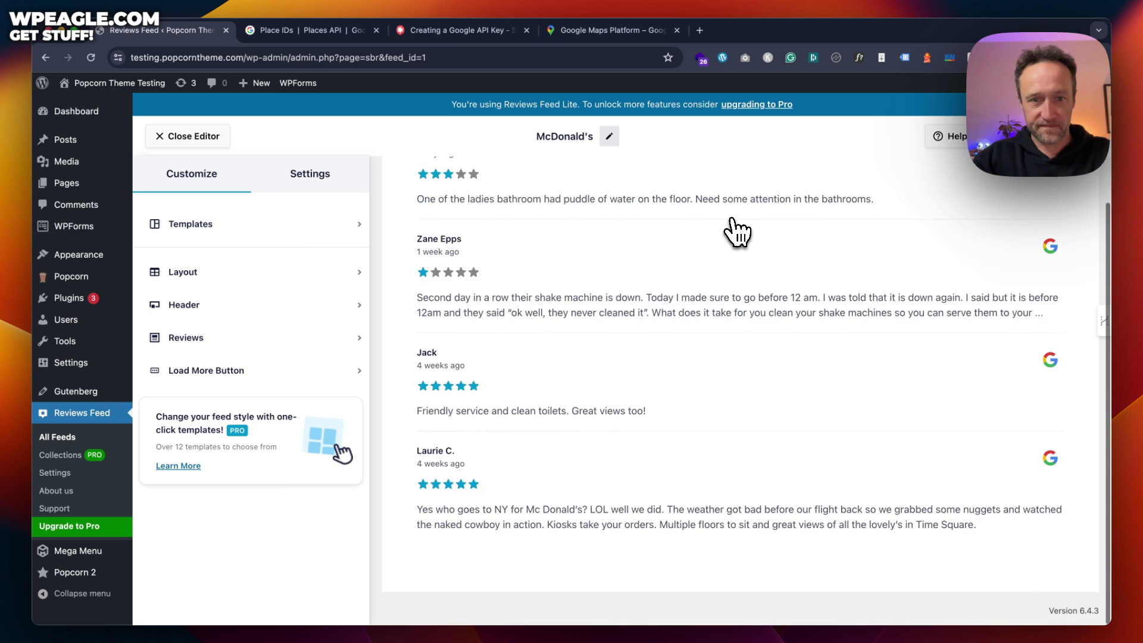
scroll(735, 232, up, 3)
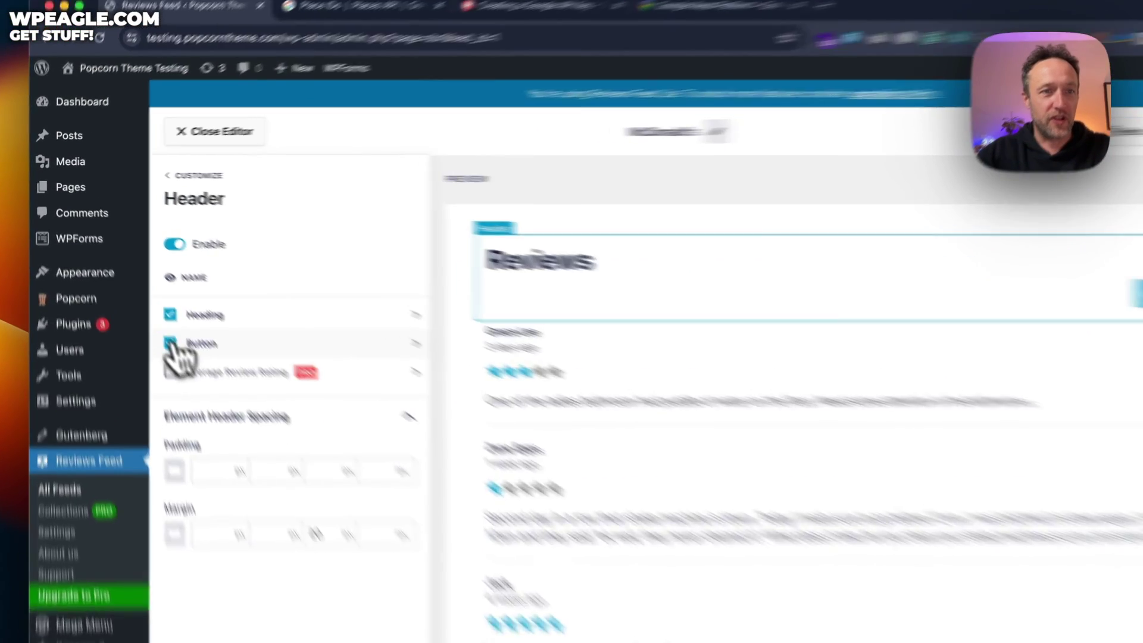
click(170, 343)
click(170, 314)
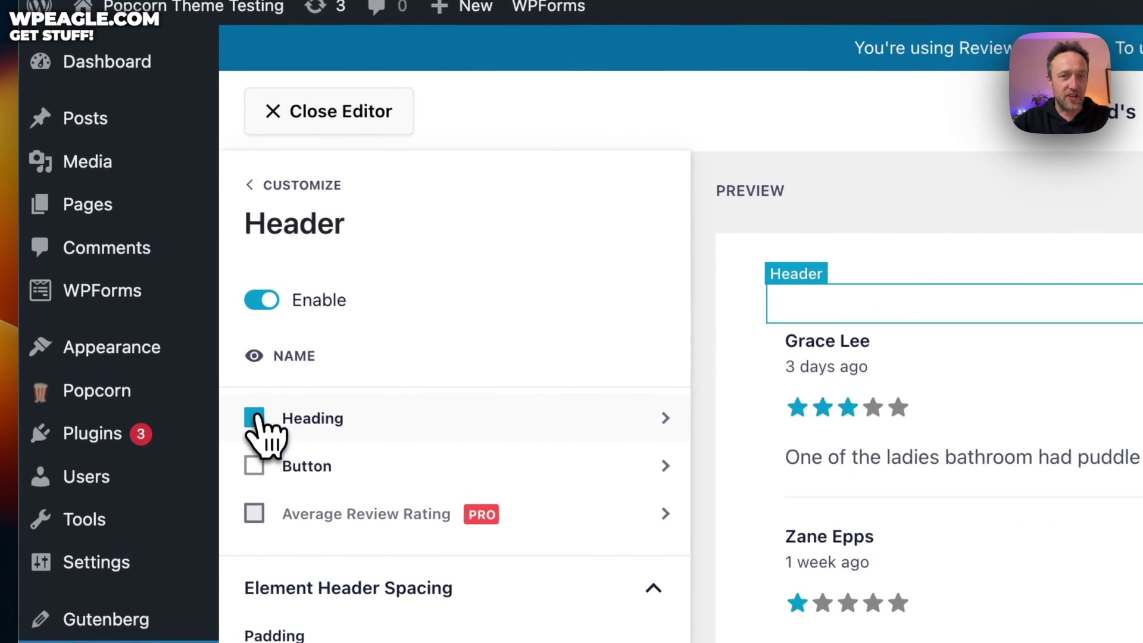
click(170, 315)
click(258, 445)
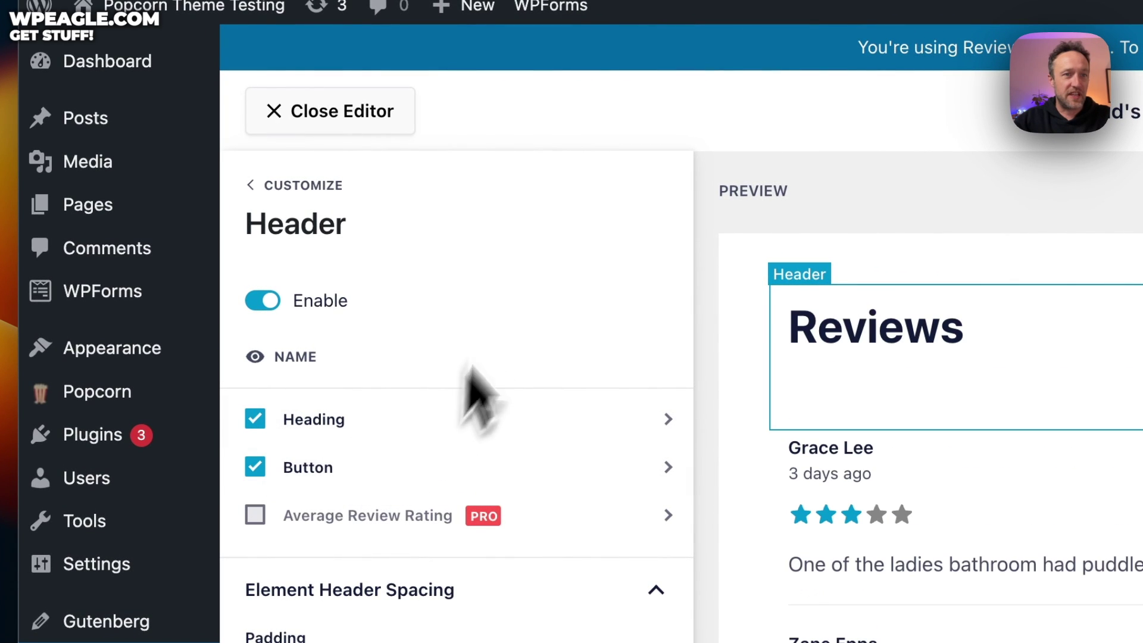
click(260, 300)
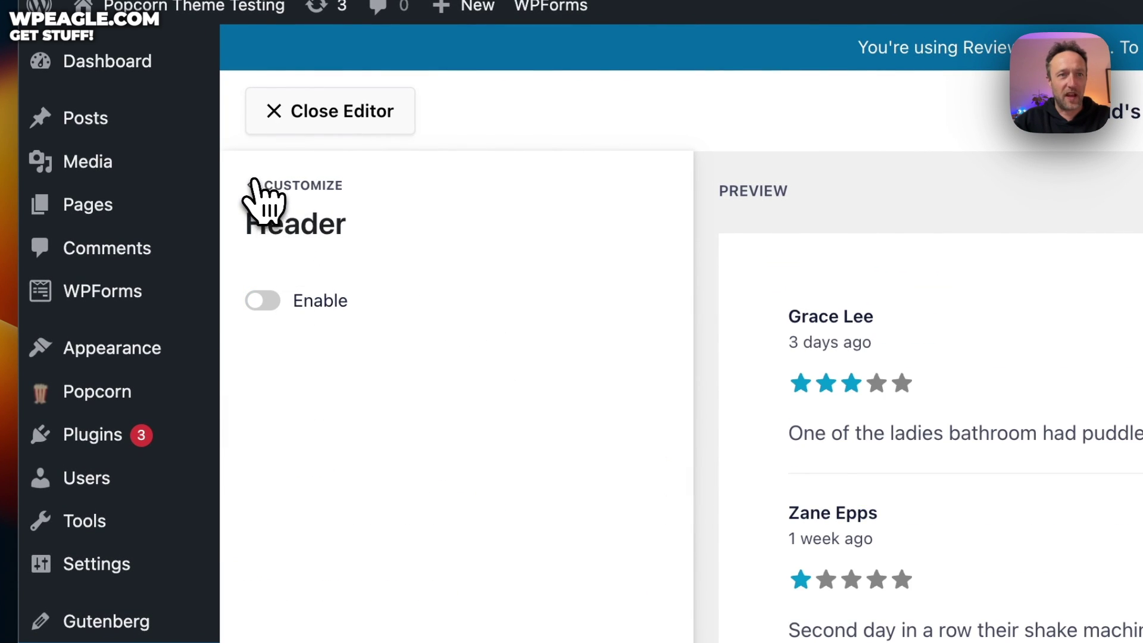
click(253, 185)
Switch the feed layout to Masonry and reduce desktop columns from 3 to 2.
click(598, 388)
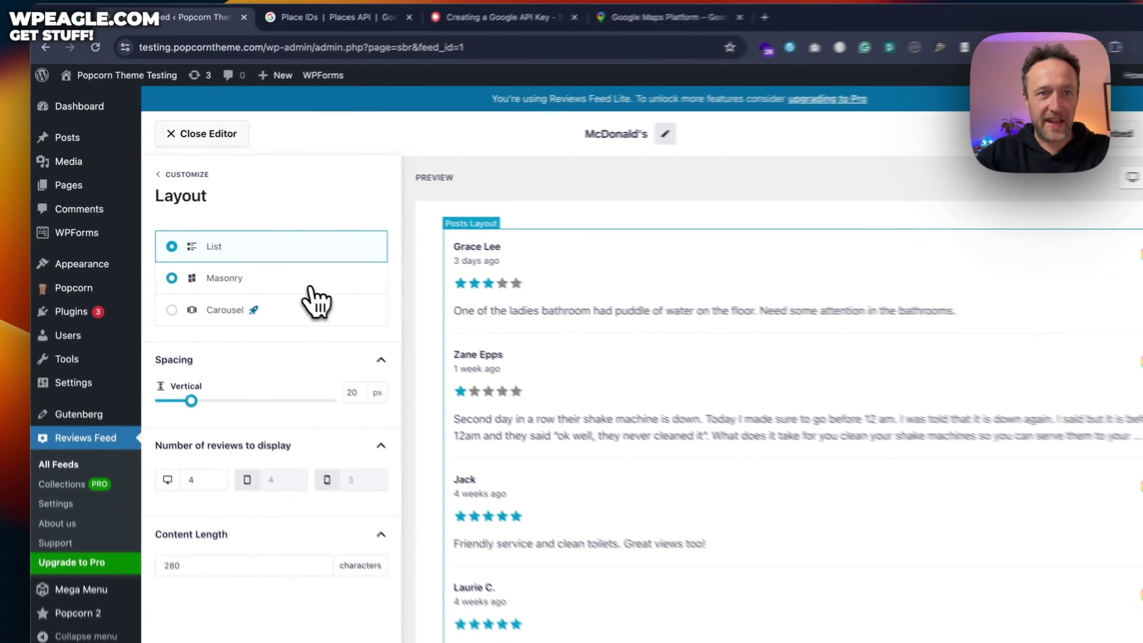
click(285, 287)
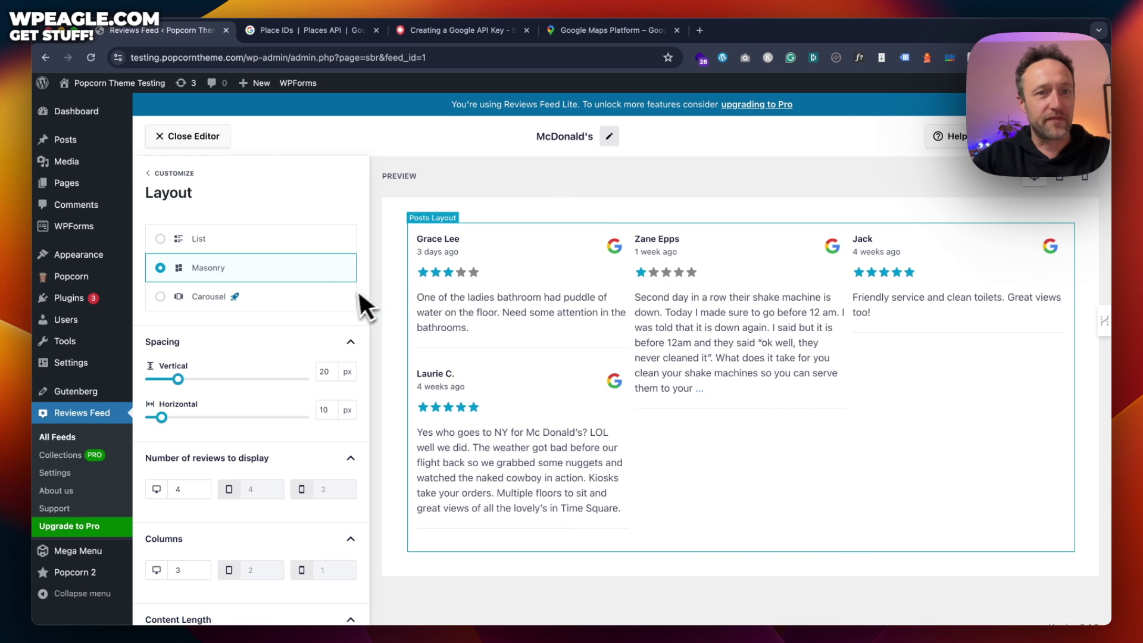
scroll(260, 357, down, 2)
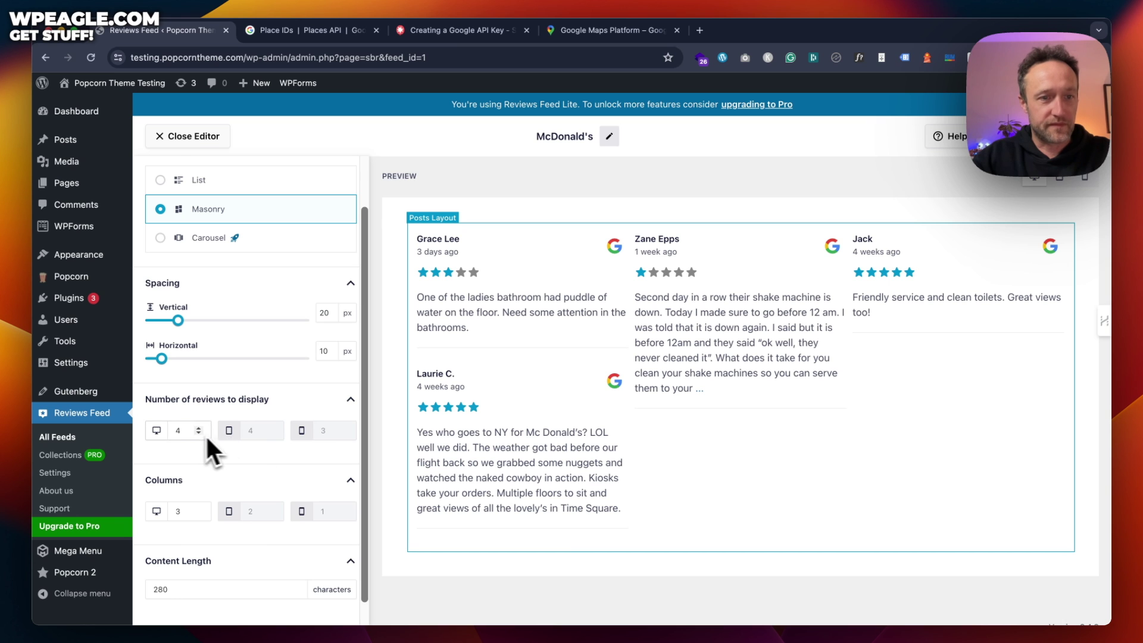
scroll(306, 393, up, 1)
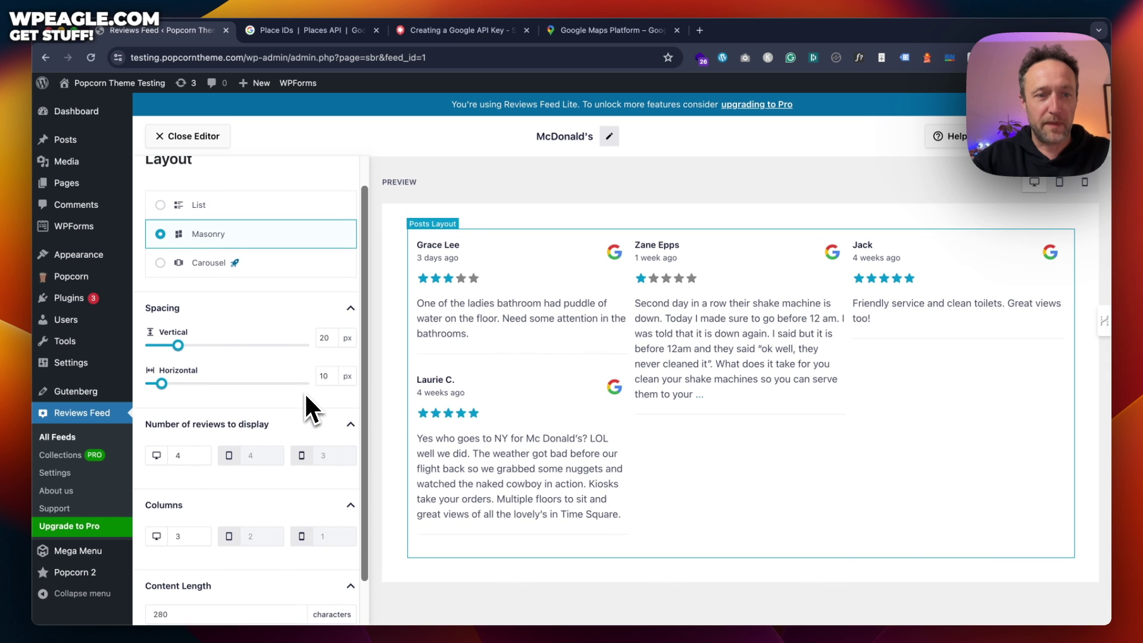
scroll(305, 408, down, 2)
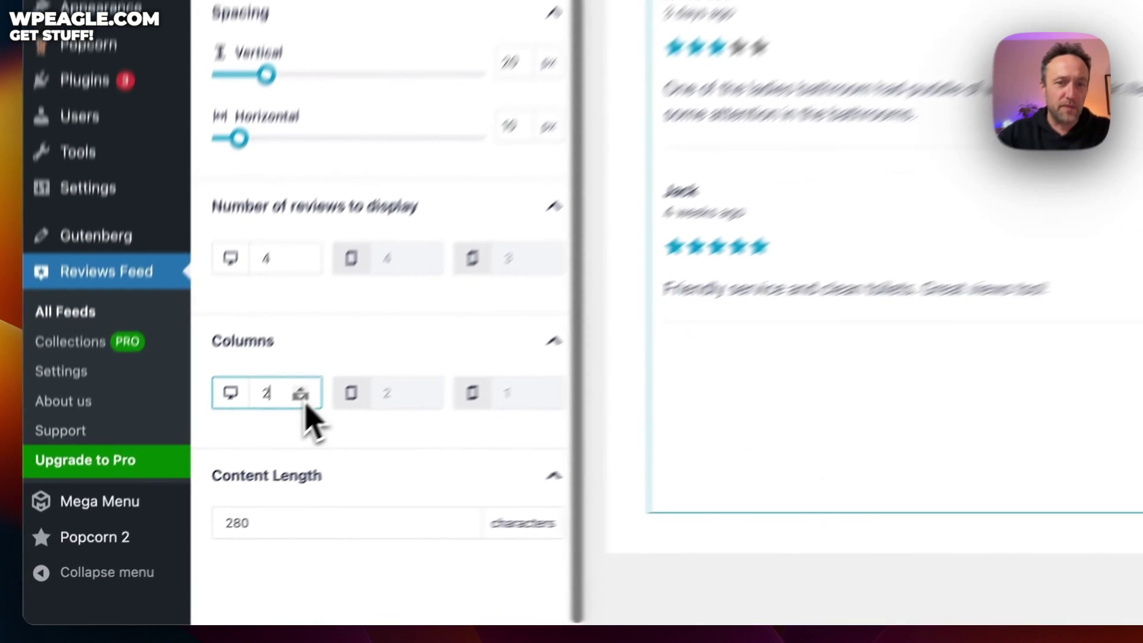
click(199, 489)
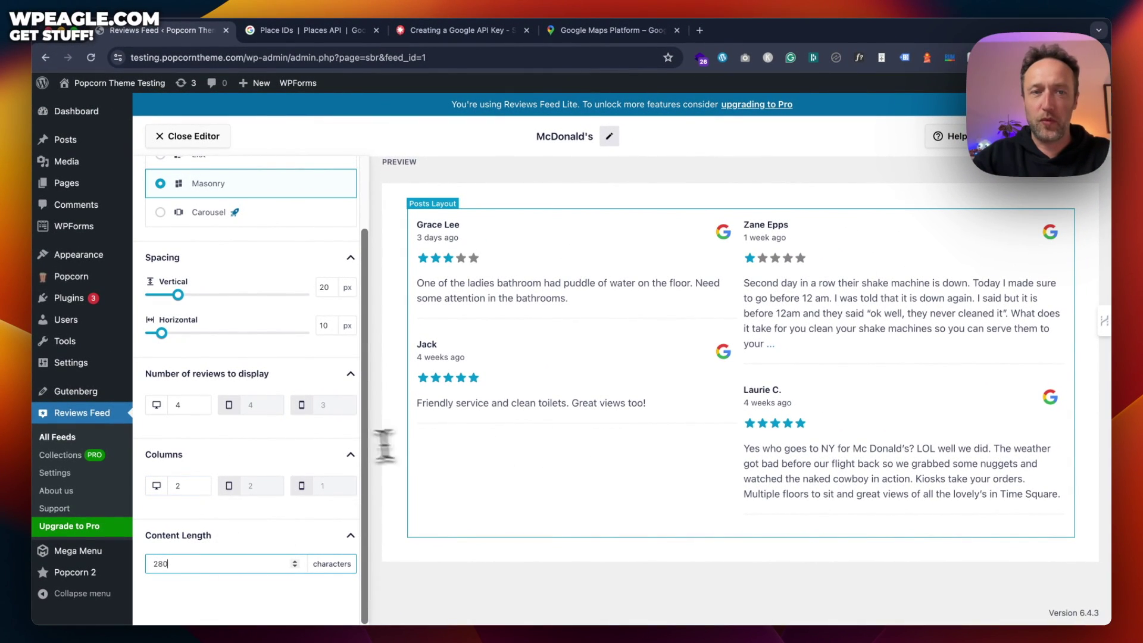
scroll(271, 462, up, 3)
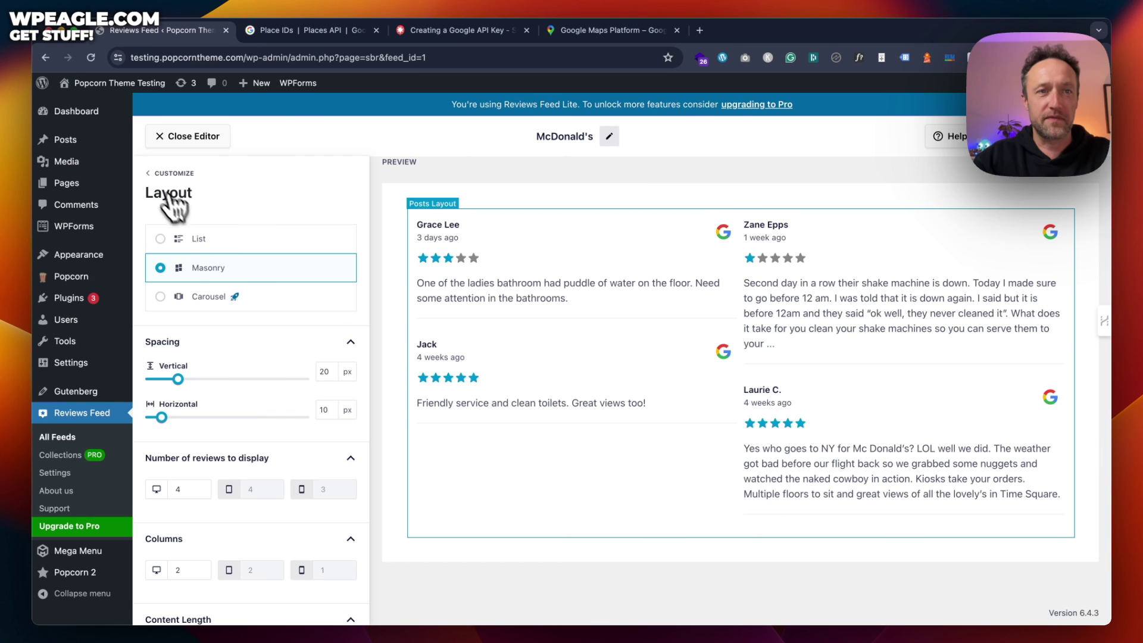
Make each review a Boxed card with a black (#000000) box shadow.
click(157, 174)
click(275, 349)
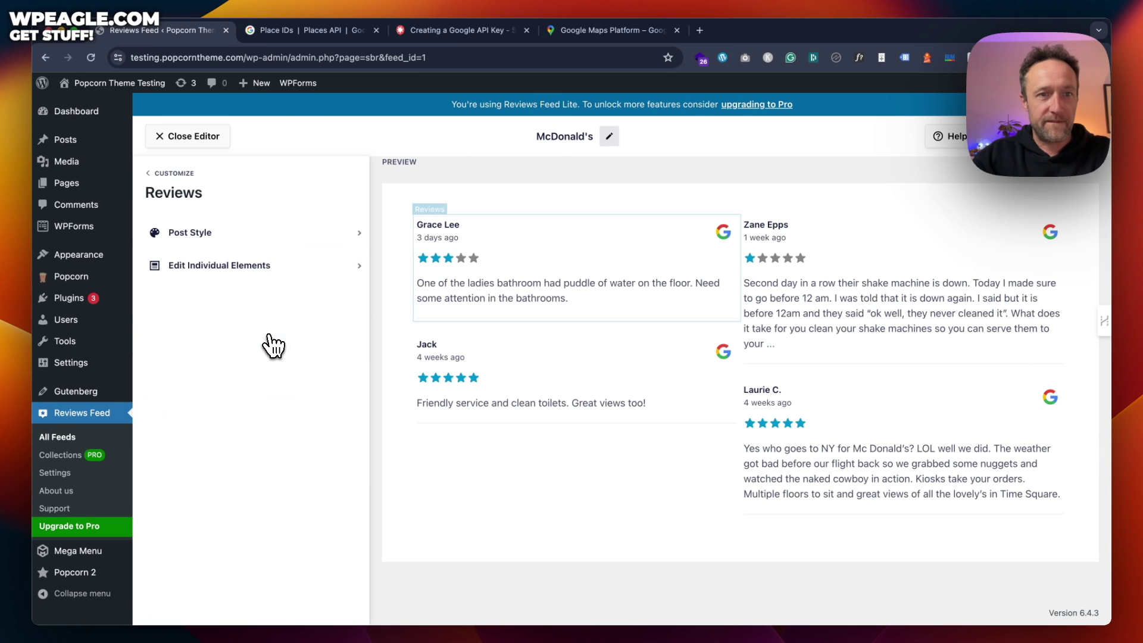
click(235, 233)
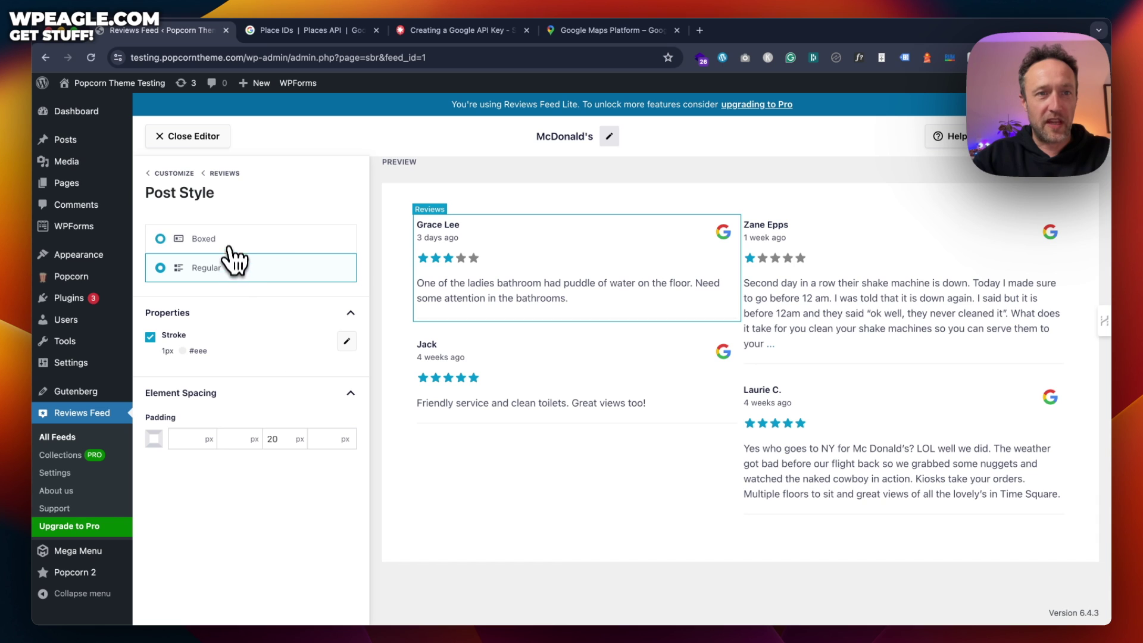
click(224, 238)
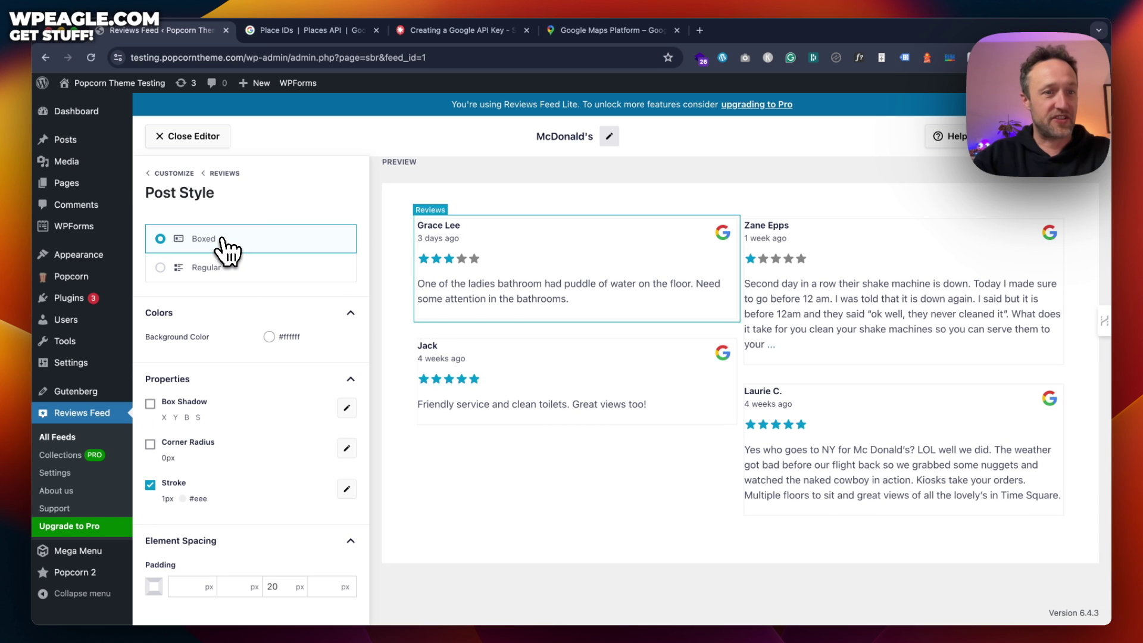
scroll(288, 328, down, 1)
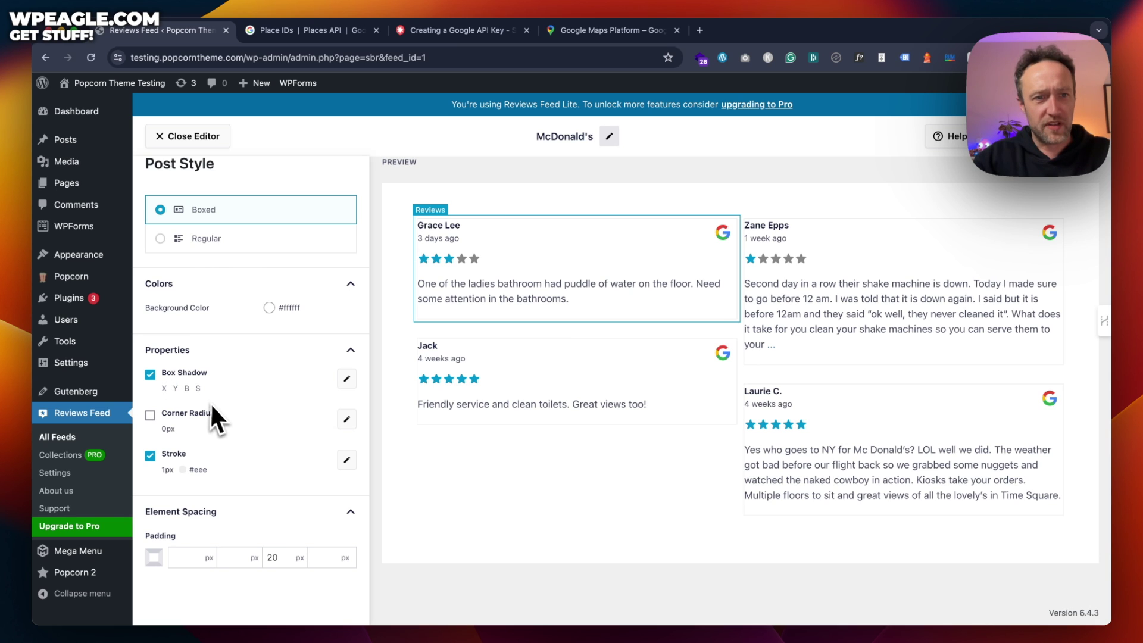
click(348, 379)
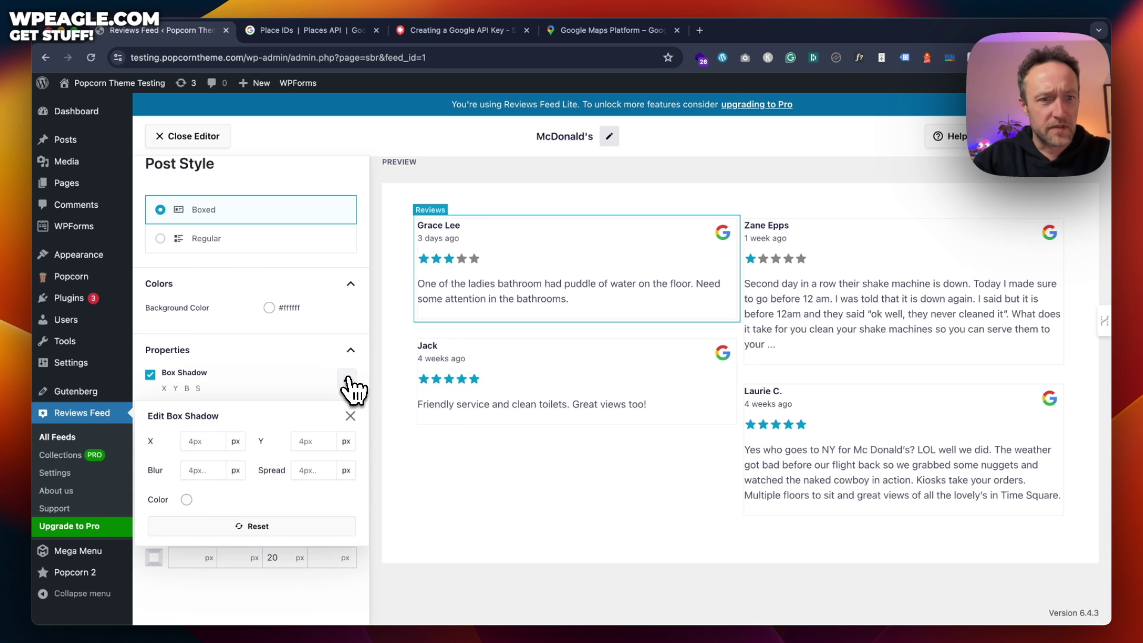
click(187, 500)
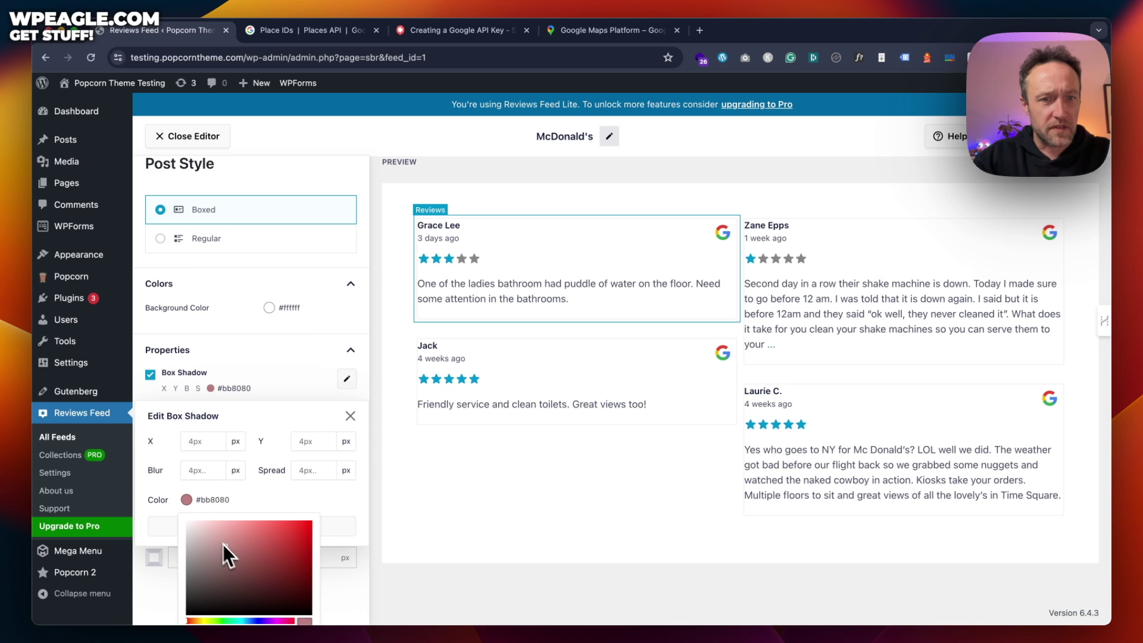
click(284, 497)
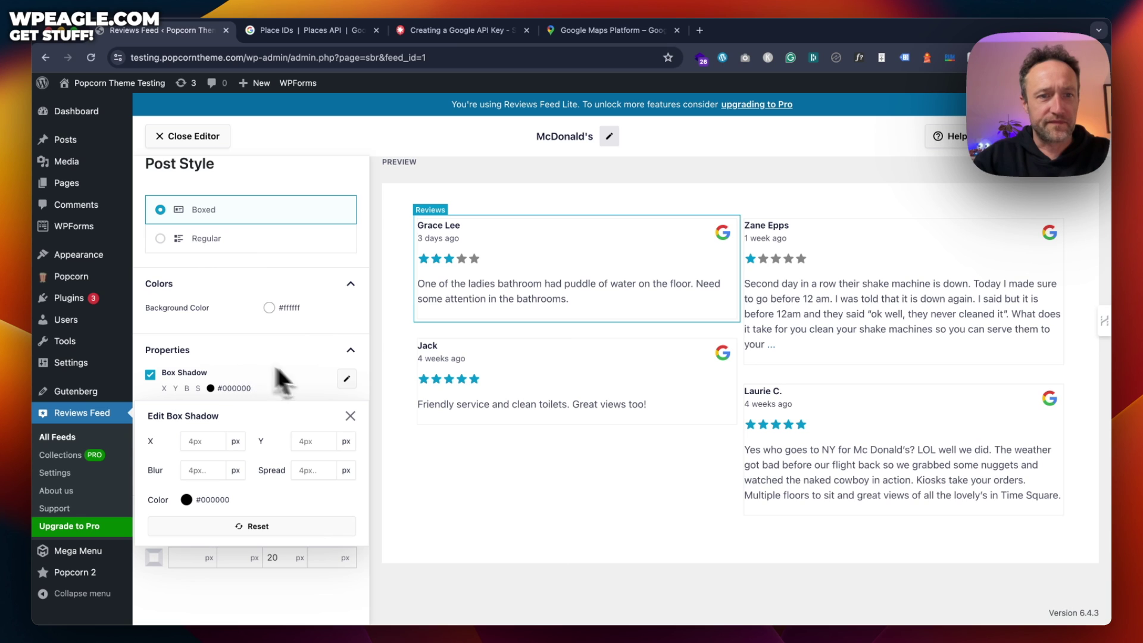
click(350, 416)
Set the review cards' corner radius to 10.
scroll(331, 398, down, 1)
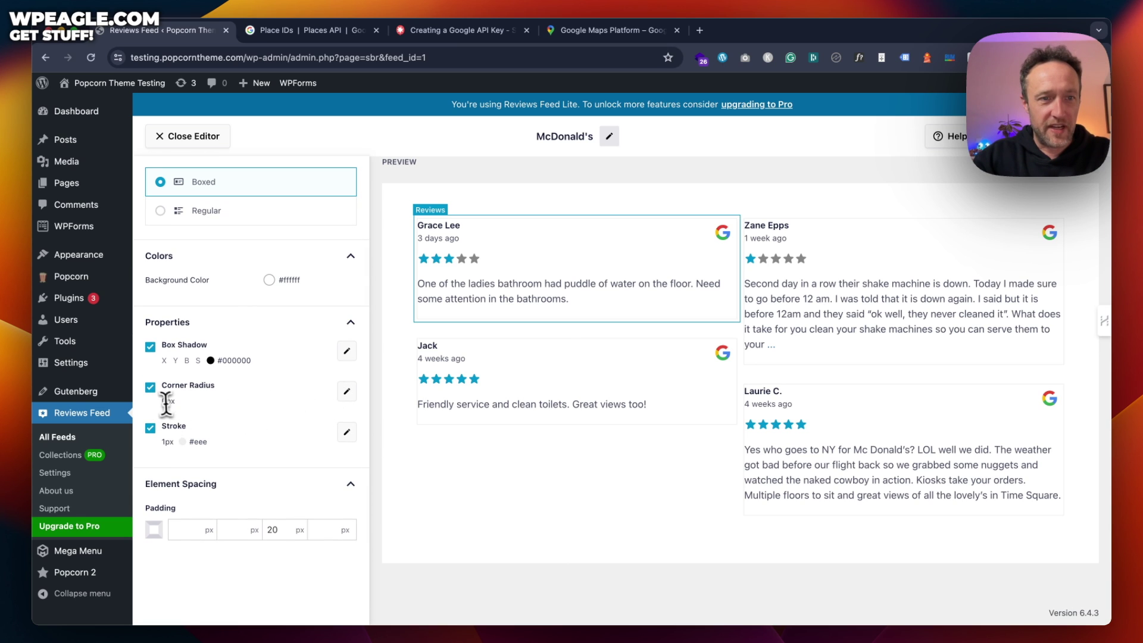
click(344, 394)
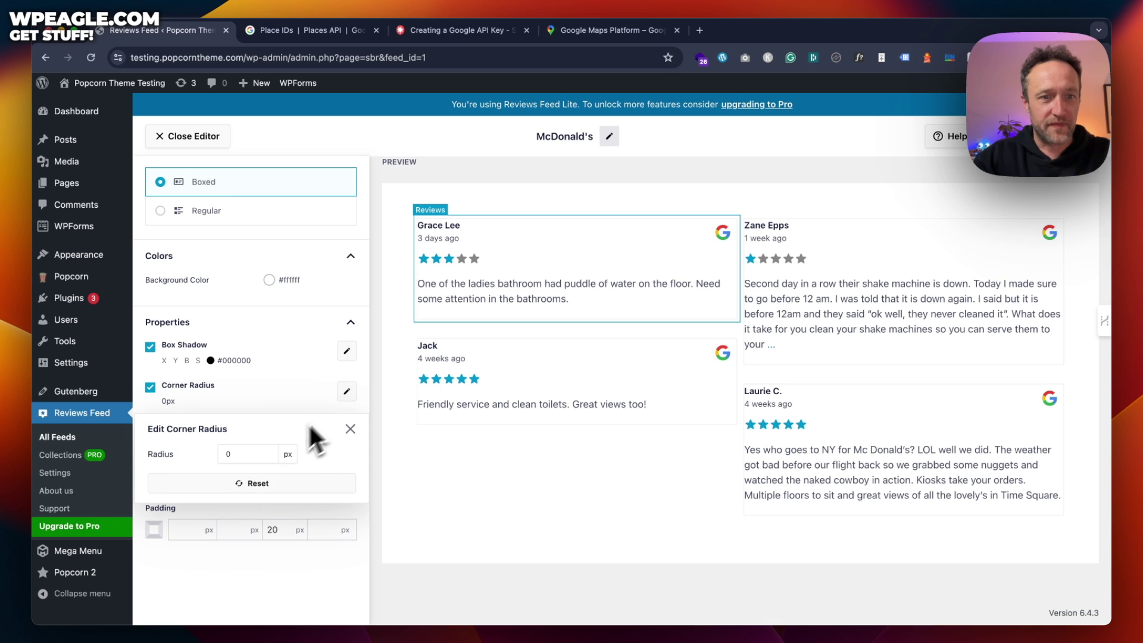
drag(255, 454, 212, 461)
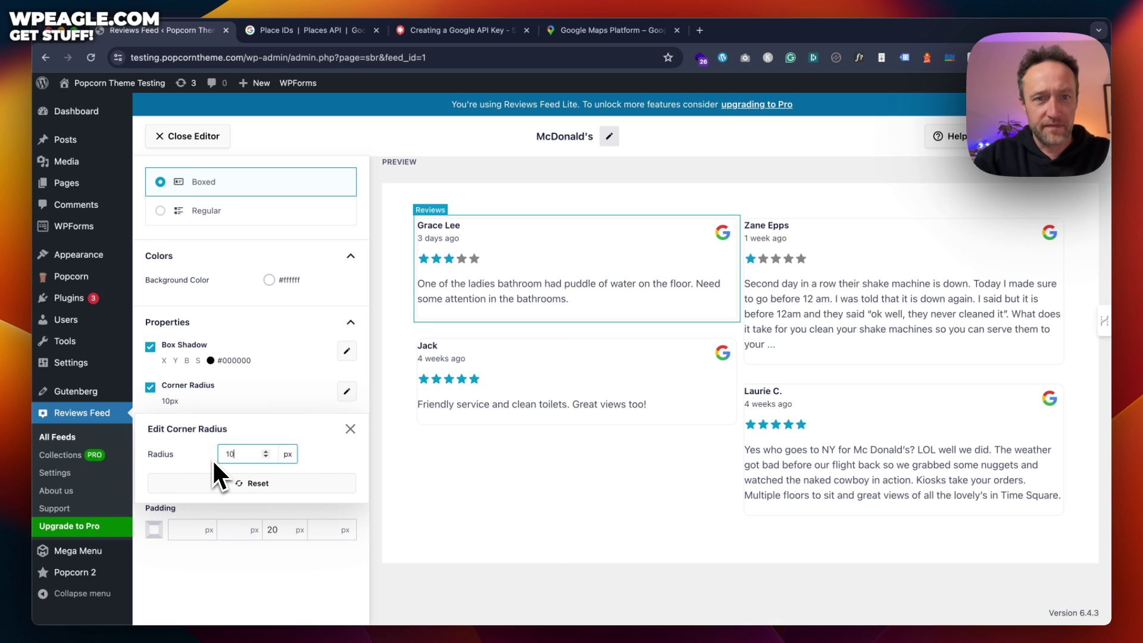
text(10)
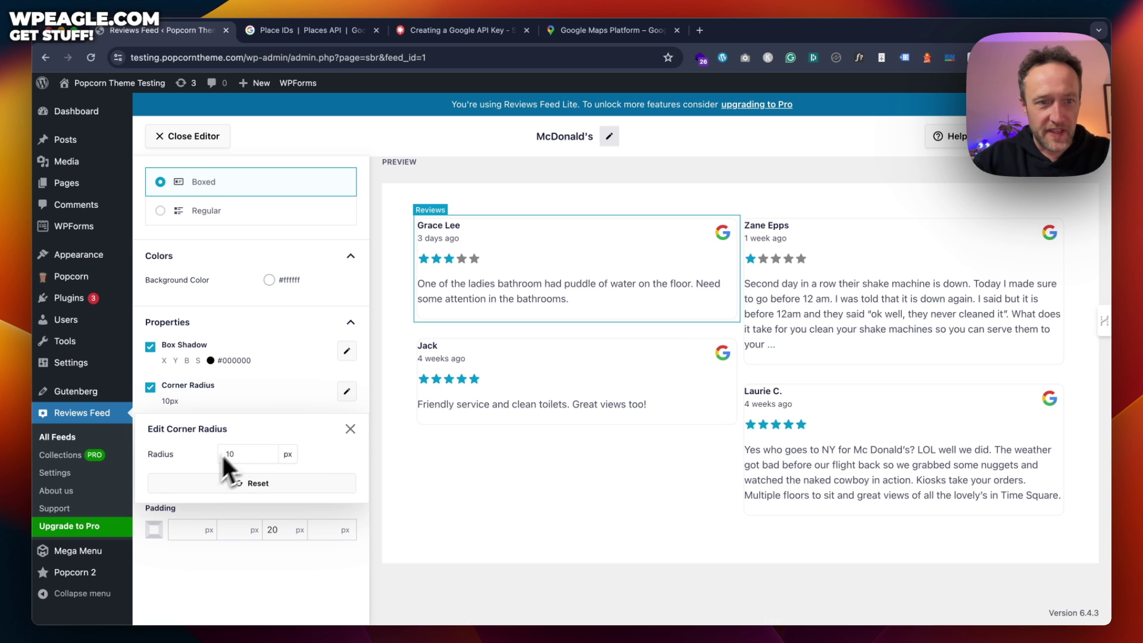
click(348, 427)
Set every padding field of the review cards to 20.
scroll(268, 405, down, 2)
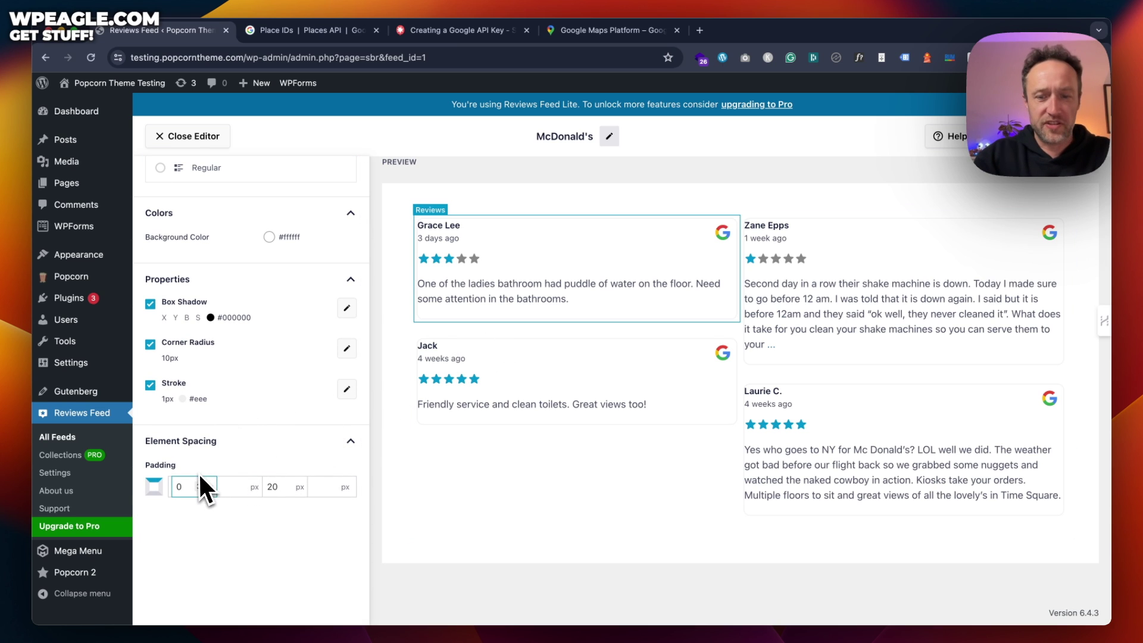
text(20)
key(Tab)
text(20)
key(Tab)
key(Tab)
text(20)
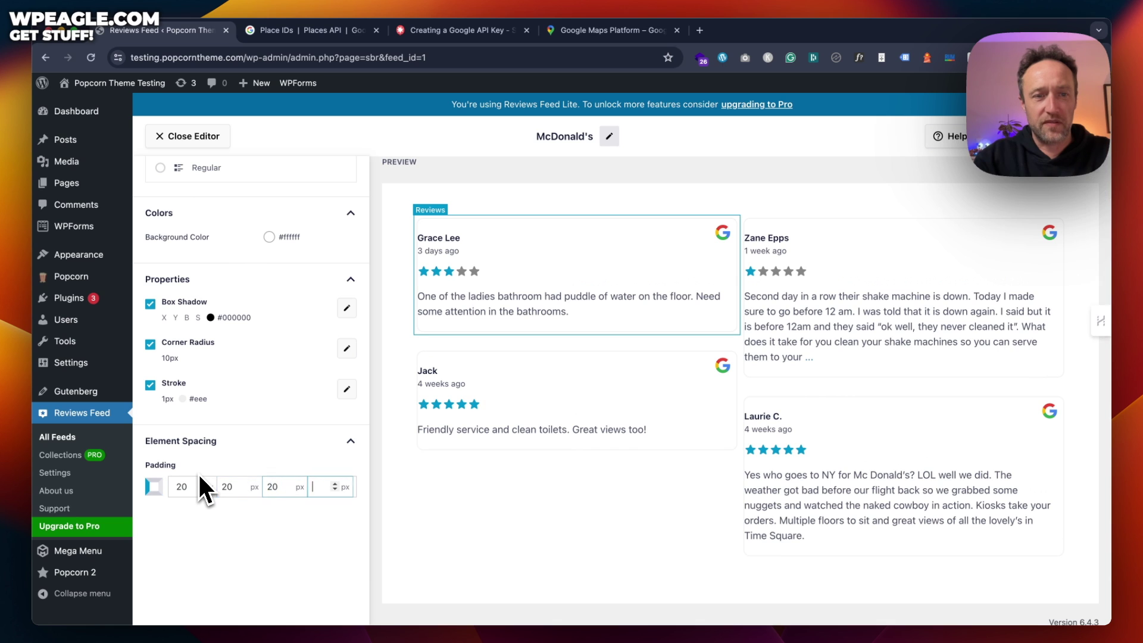
scroll(614, 381, down, 1)
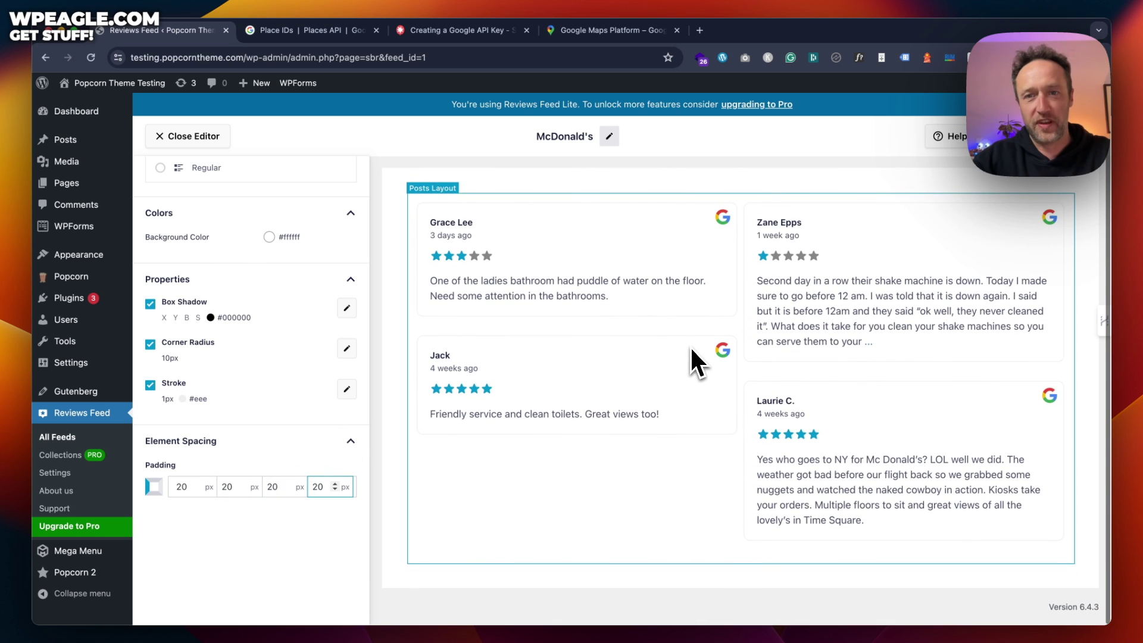
scroll(223, 179, up, 3)
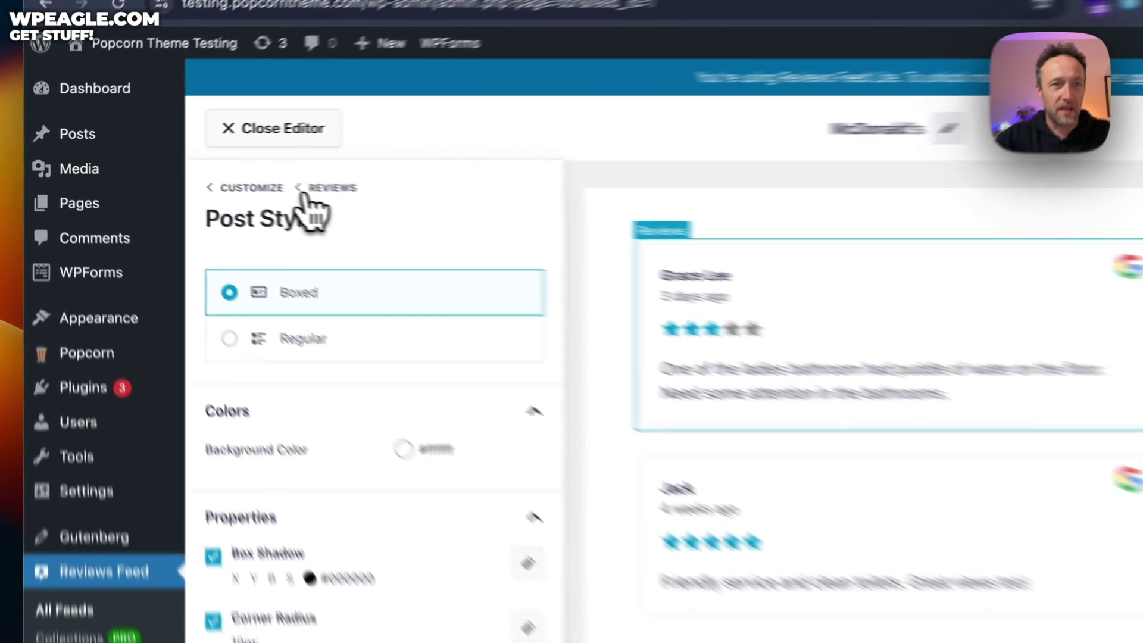
Turn the review rating stars red in the individual element settings.
click(220, 174)
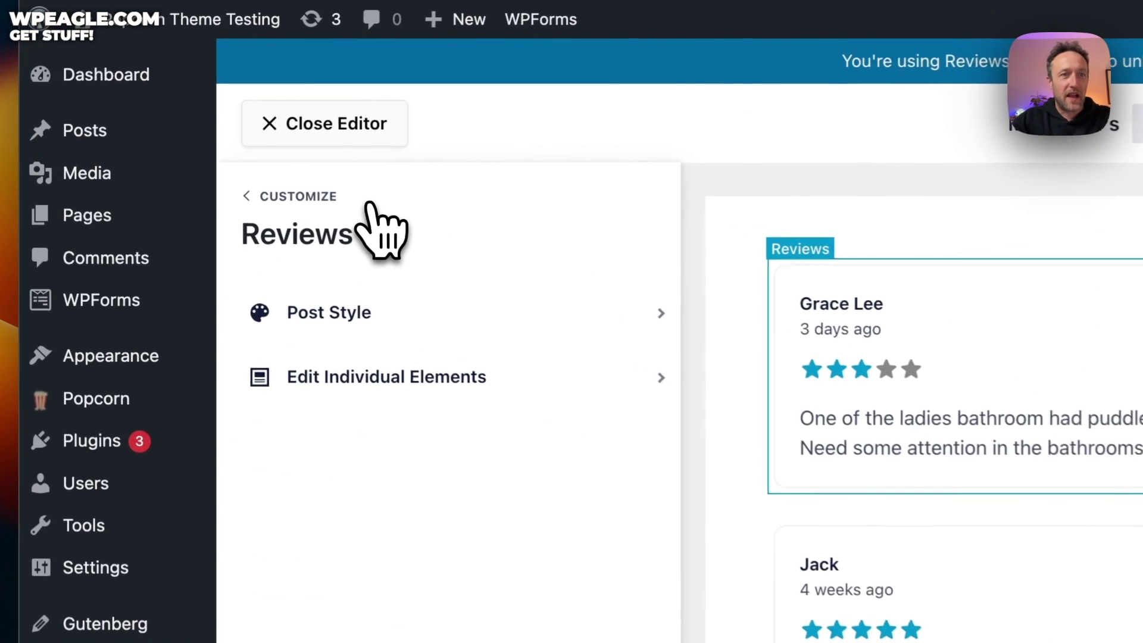
click(459, 380)
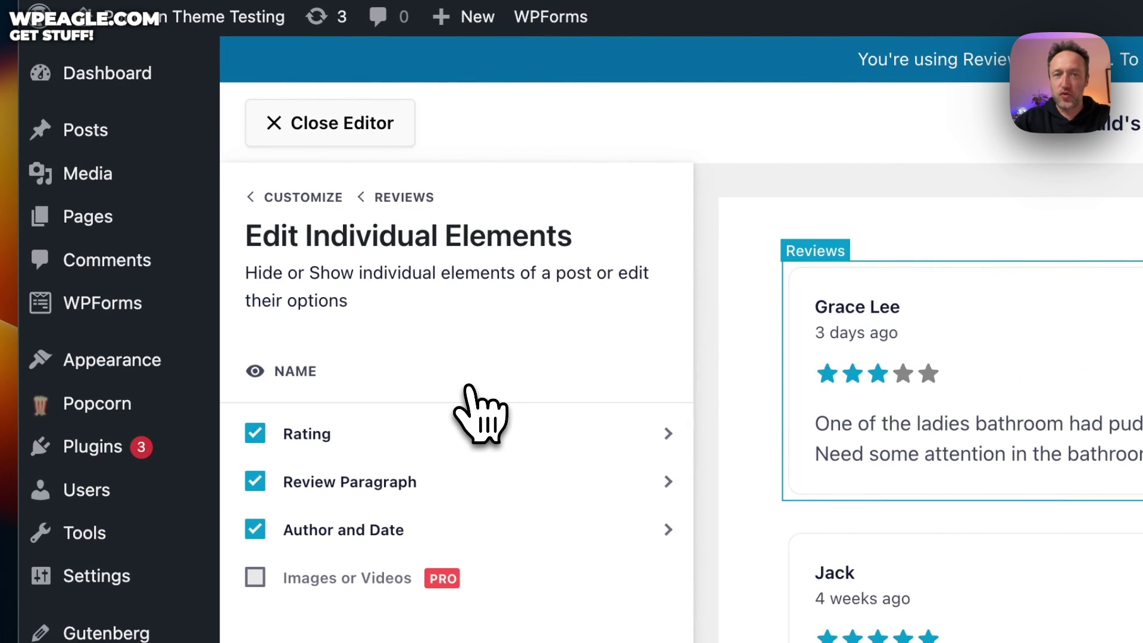
click(424, 437)
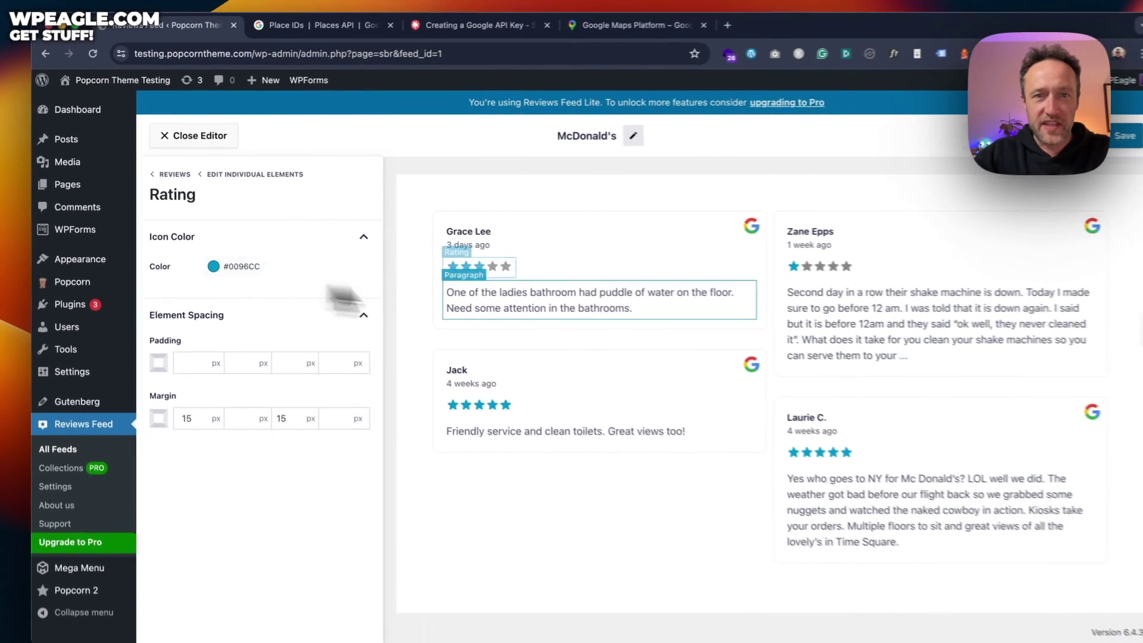
click(206, 262)
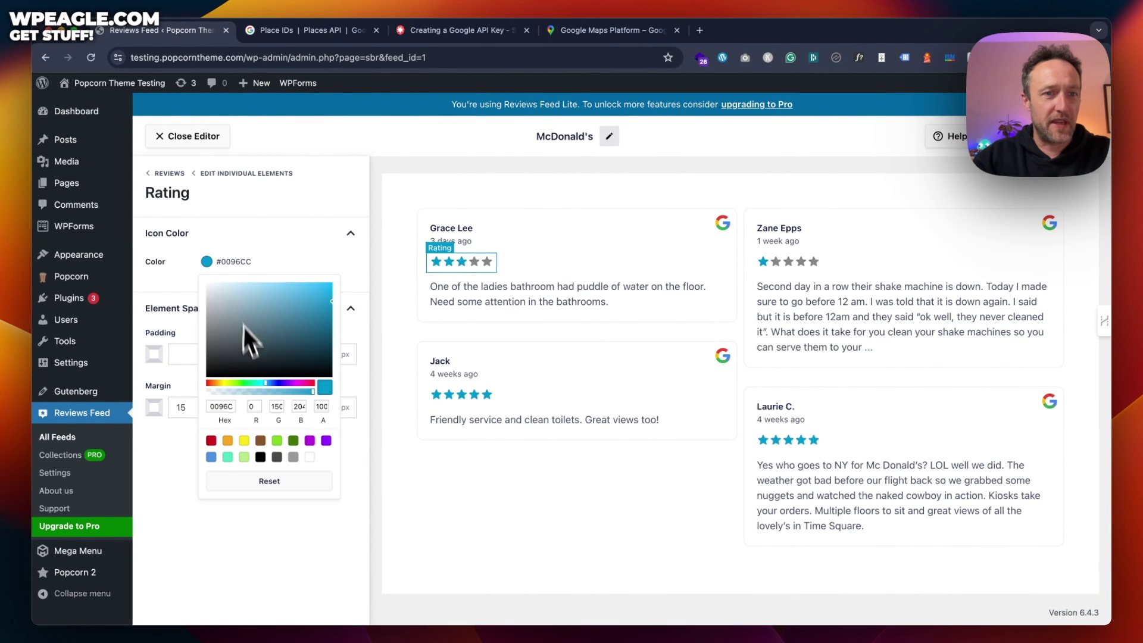
click(211, 441)
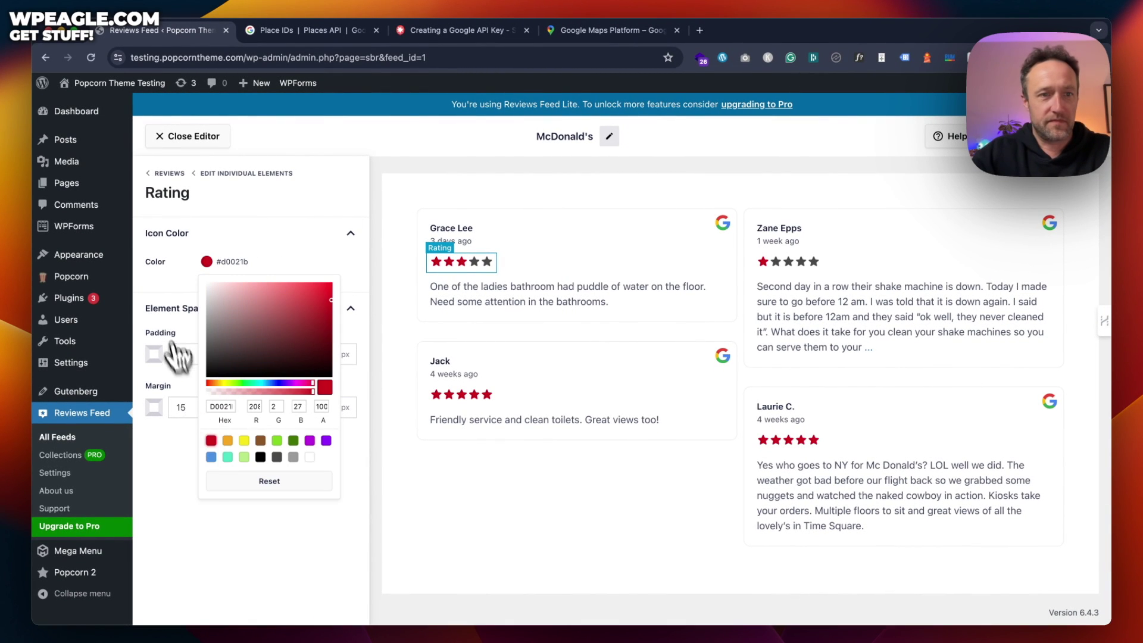
click(171, 308)
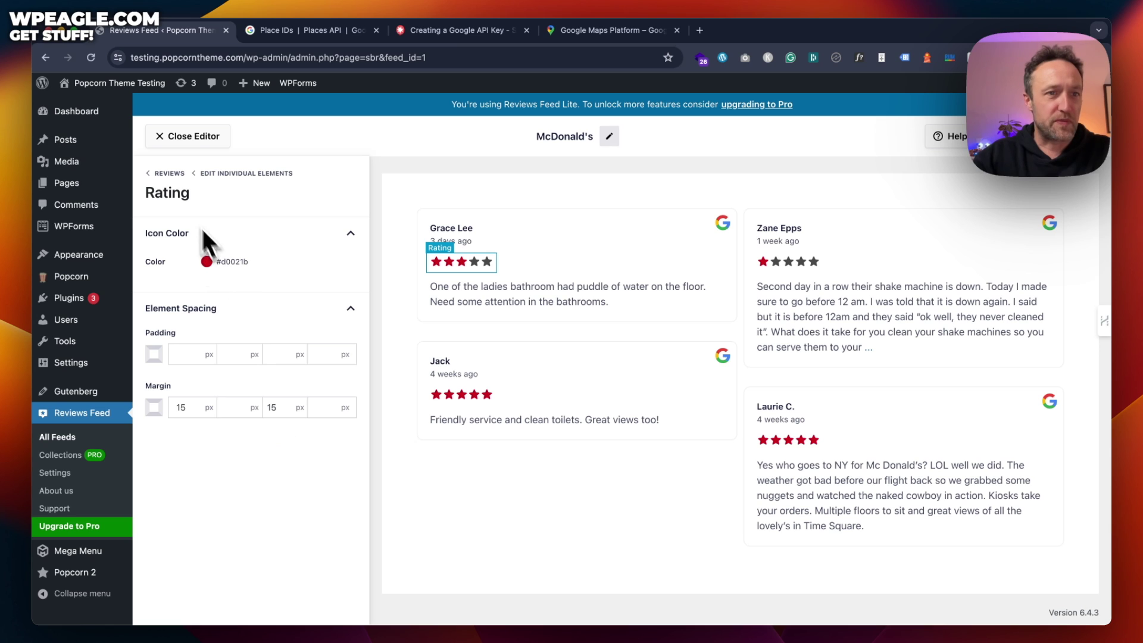
Look over the Review Paragraph and Author and Date settings, returning to the elements list.
click(216, 174)
click(196, 316)
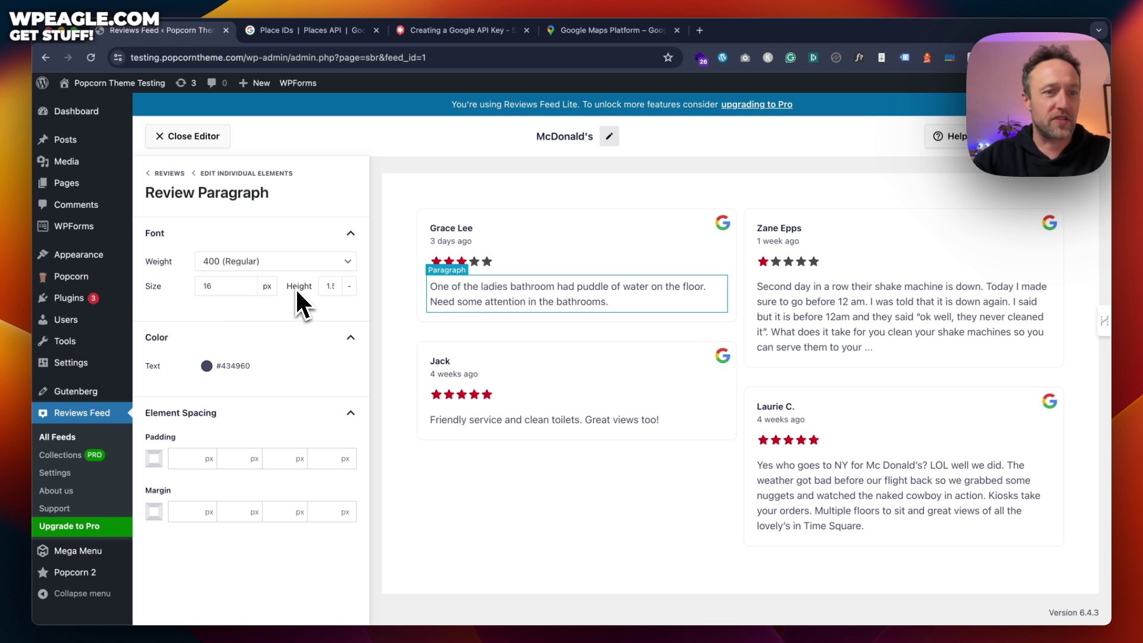
click(247, 174)
click(230, 340)
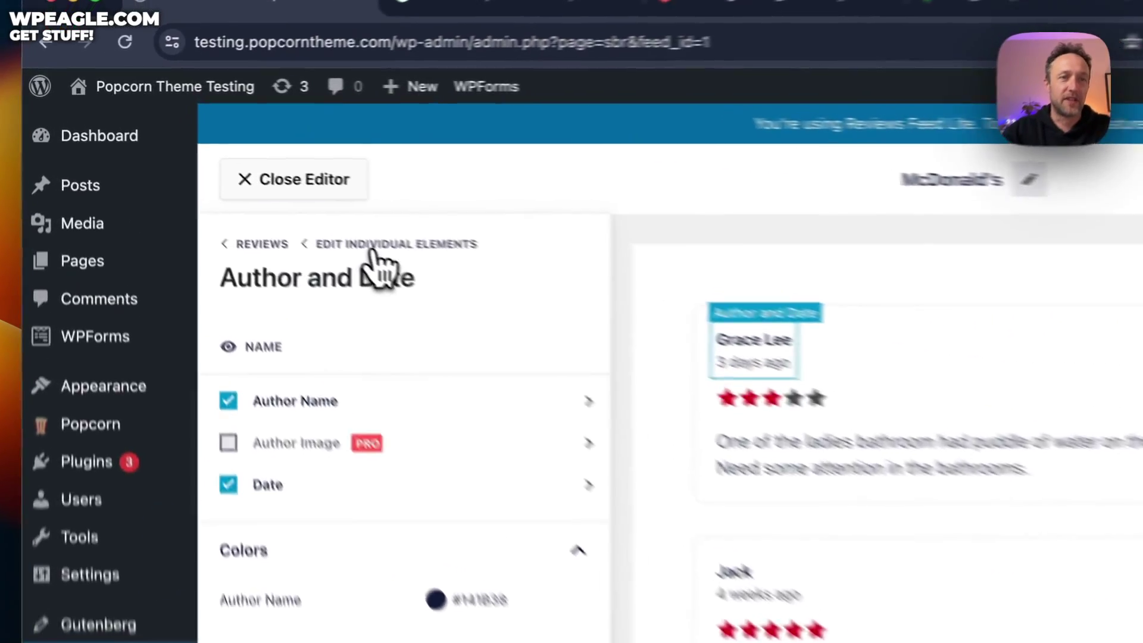
click(244, 173)
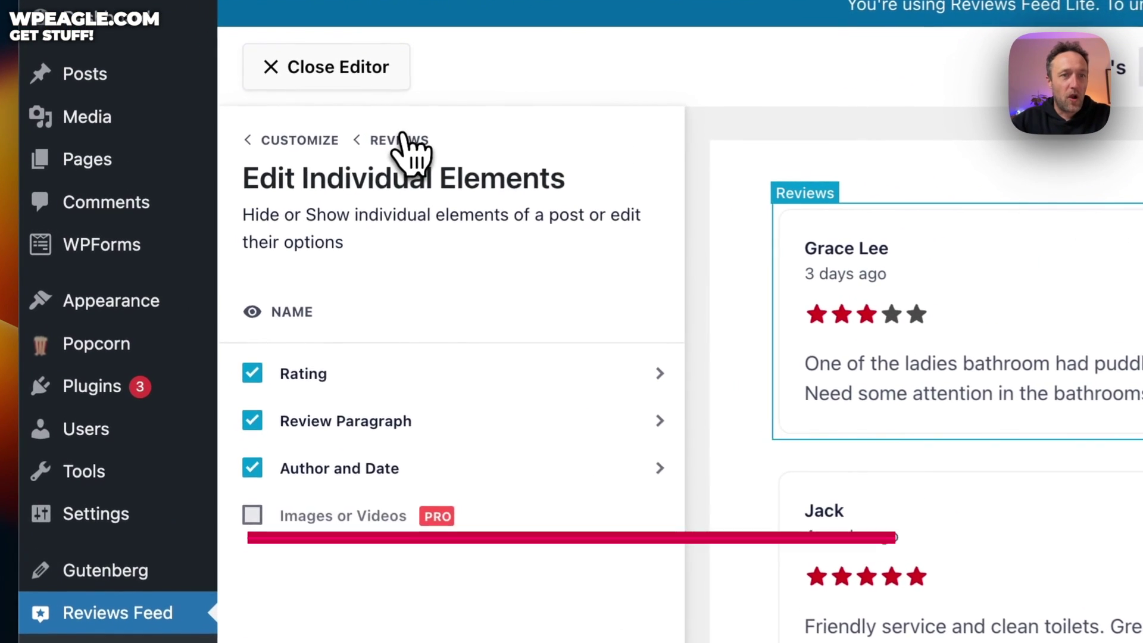
Back out to the main customization list and inspect the Load More Button settings.
click(225, 173)
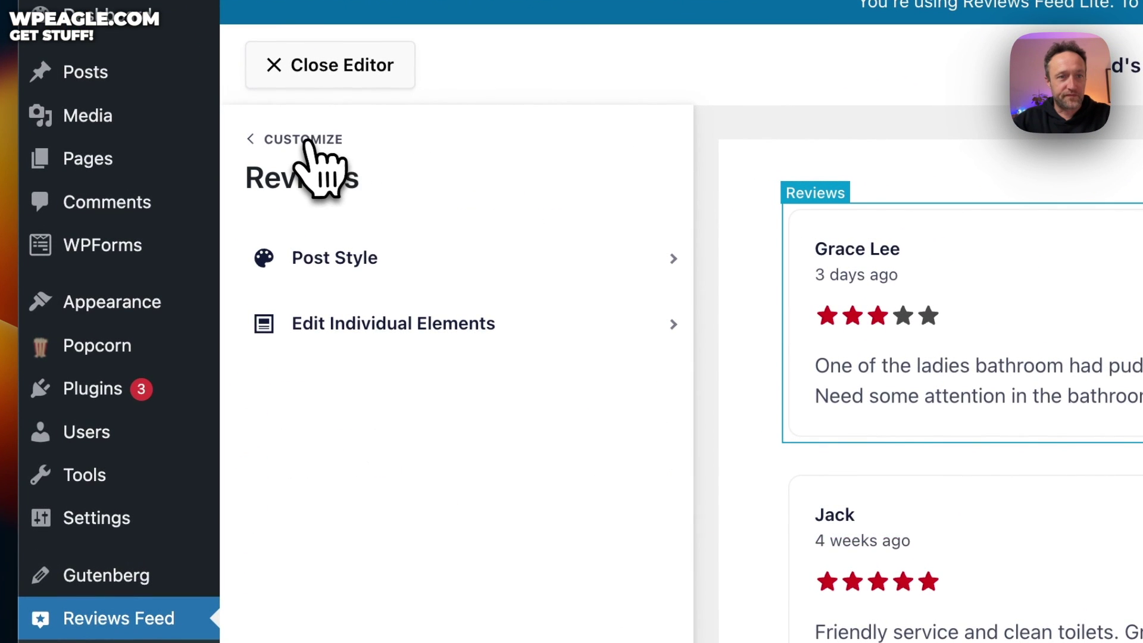
click(304, 140)
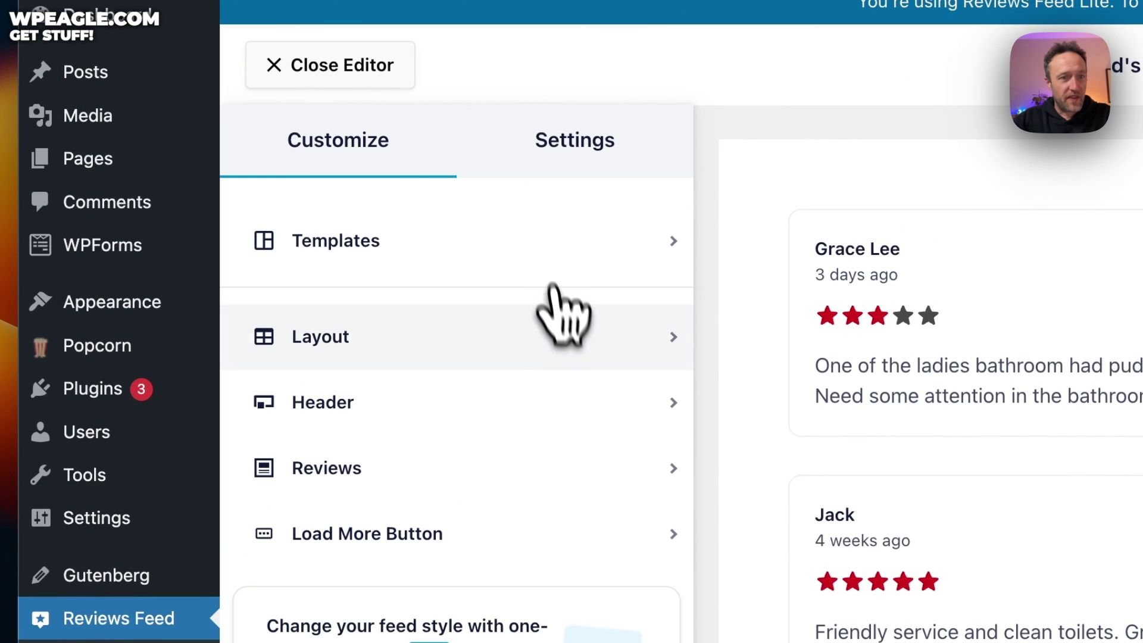
click(496, 527)
scroll(562, 417, down, 2)
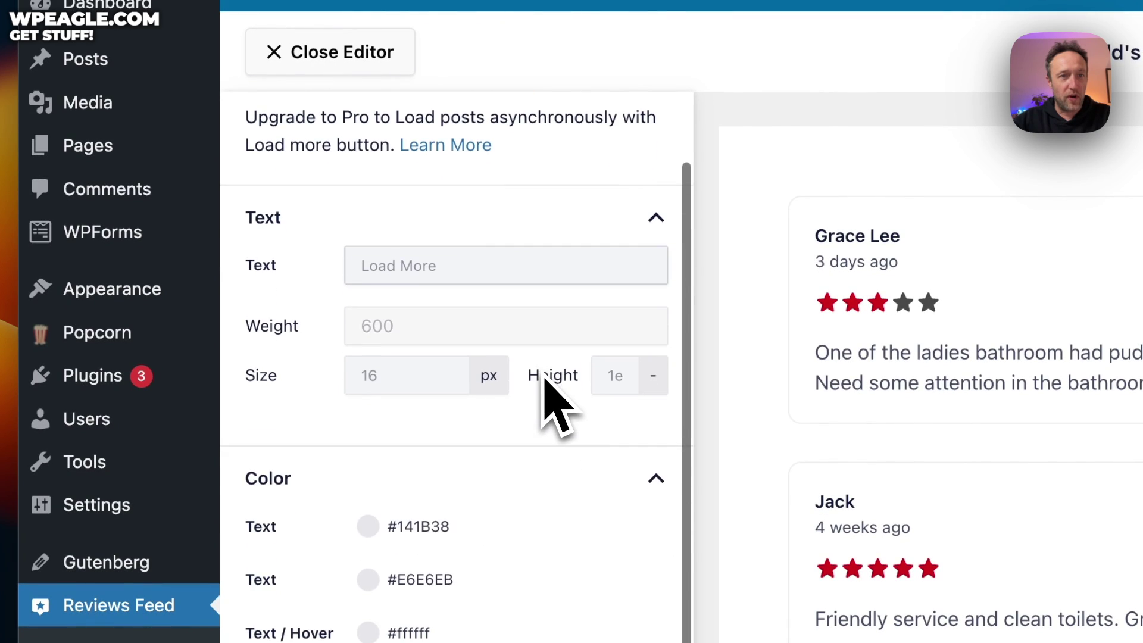
scroll(548, 409, up, 2)
click(286, 129)
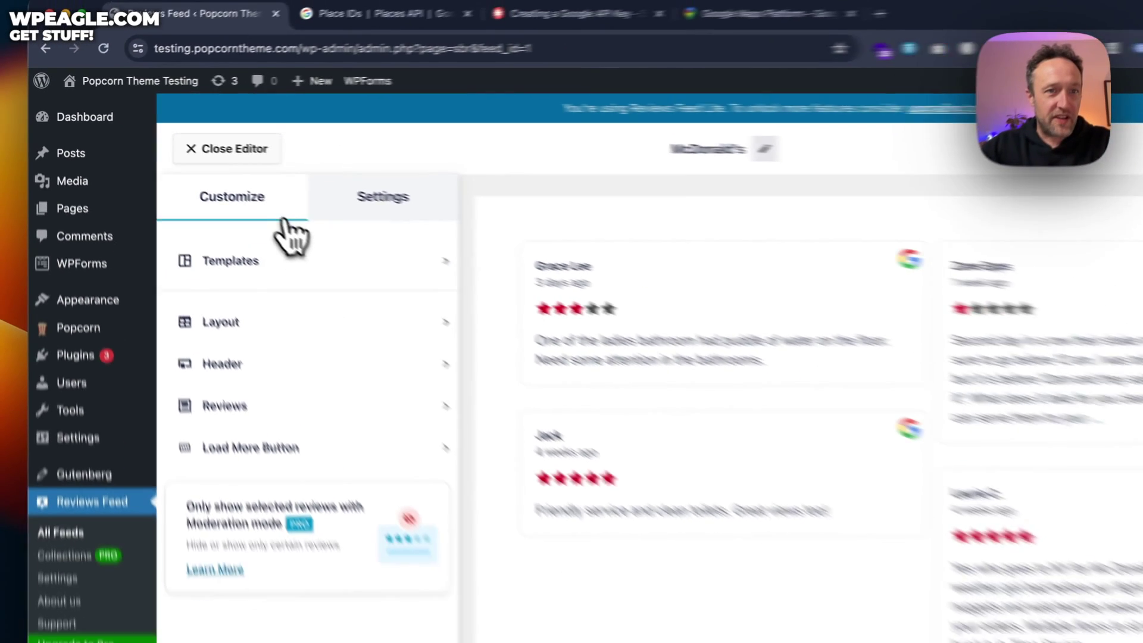
Review the feed's Sources, Sort, Filters and Moderation settings.
click(546, 268)
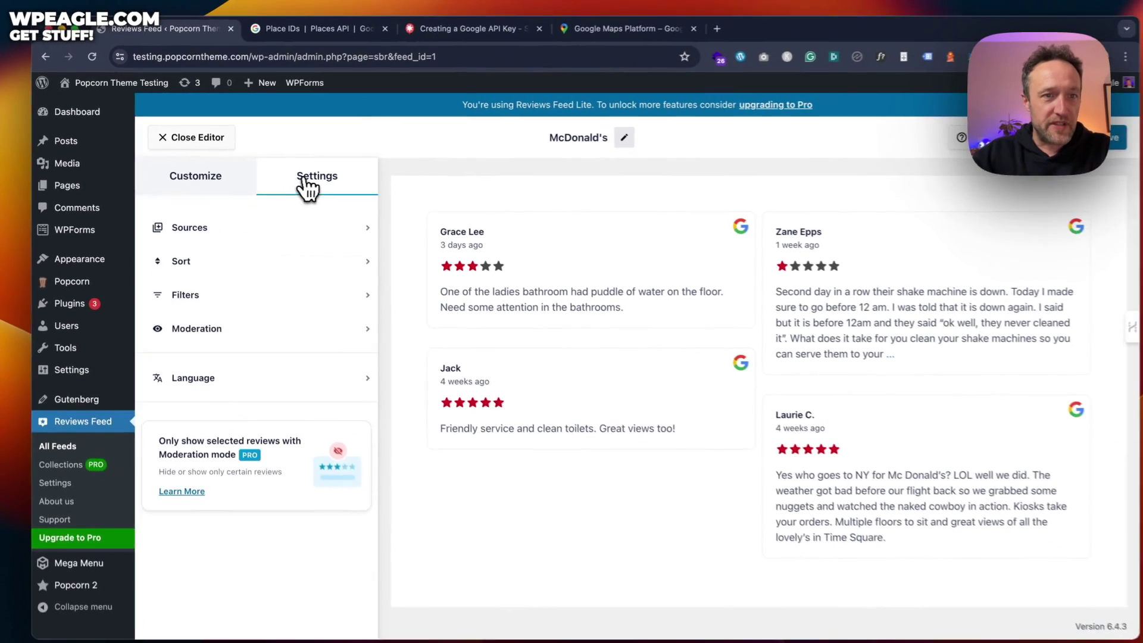
click(275, 224)
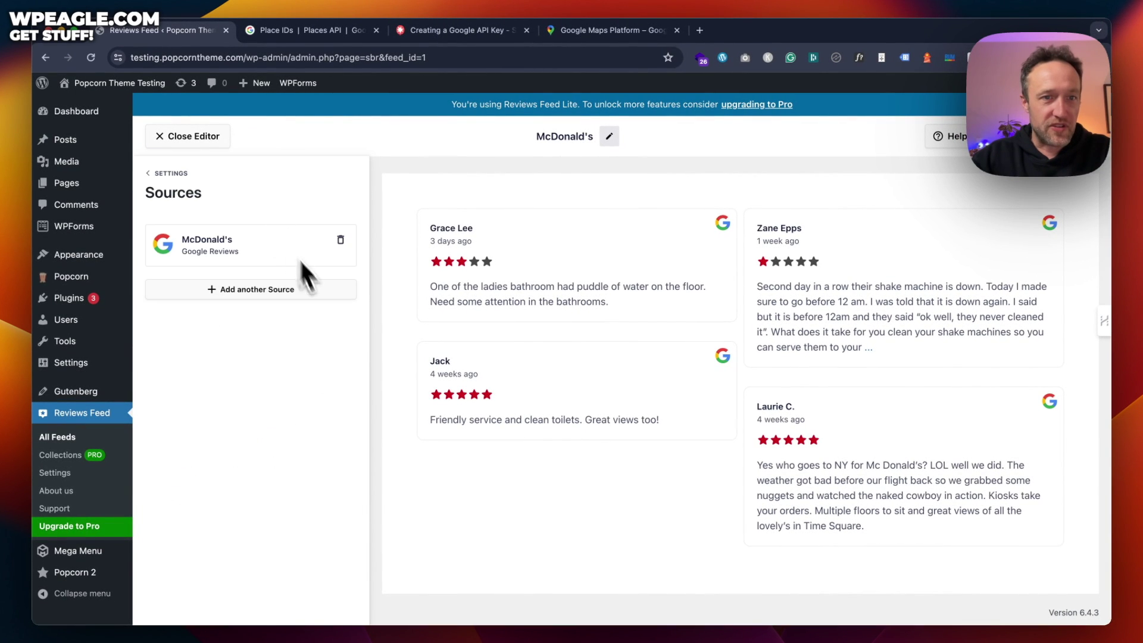
click(170, 174)
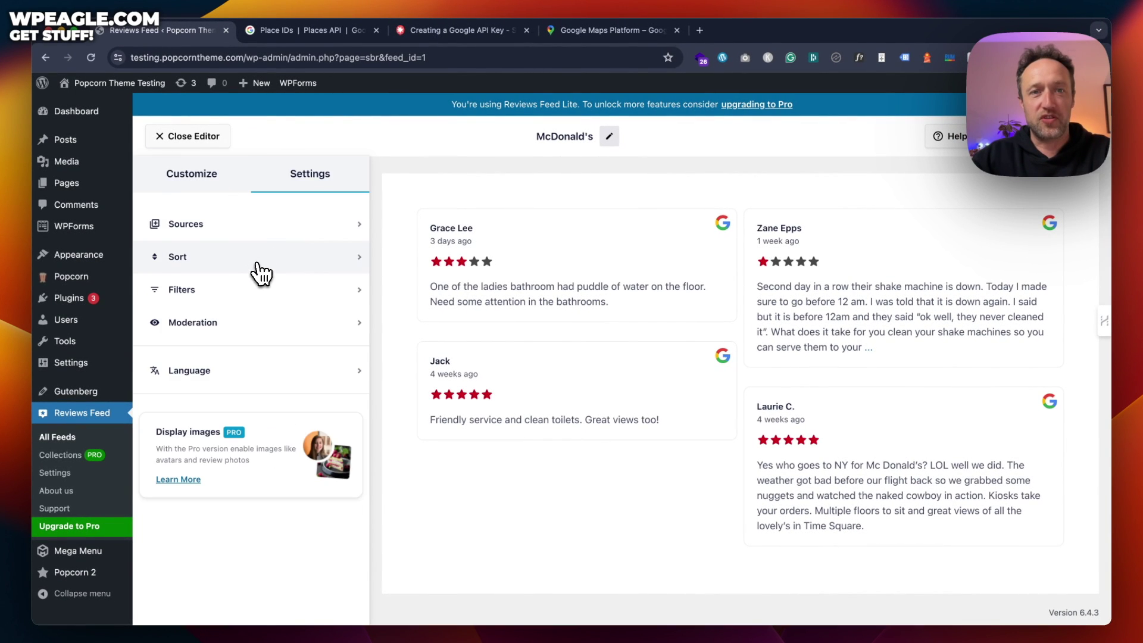
click(260, 274)
click(171, 174)
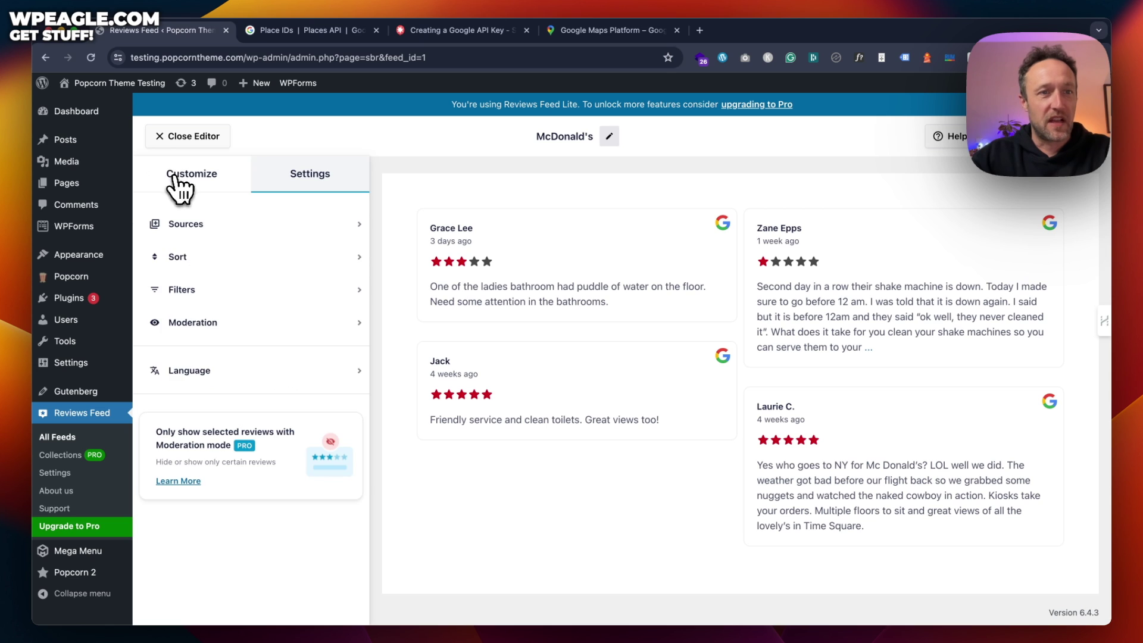
click(218, 306)
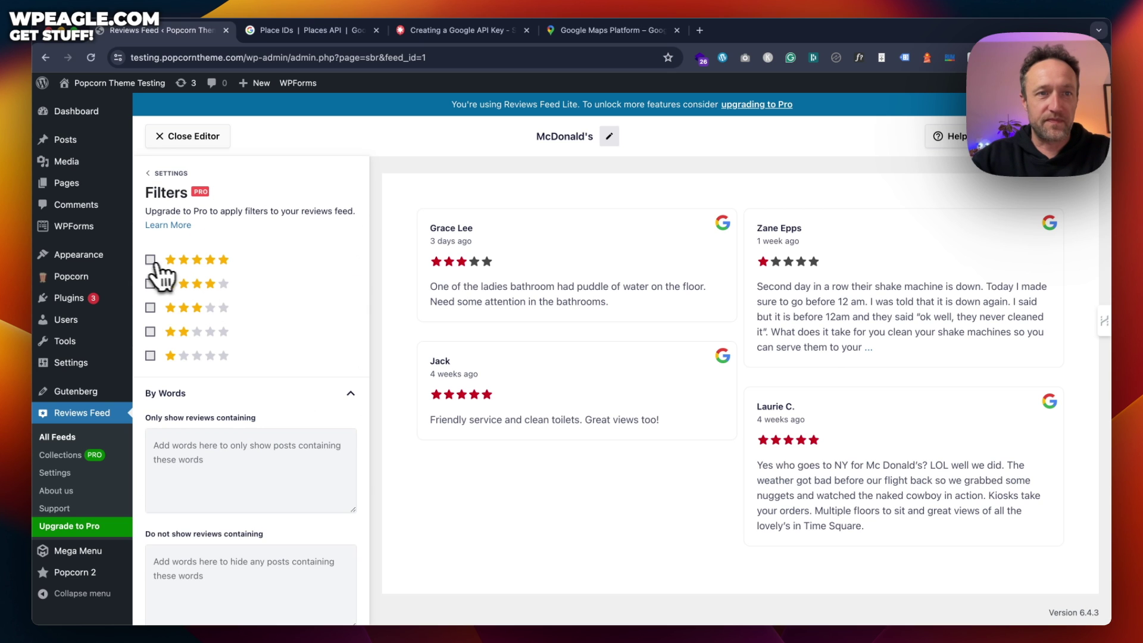
click(167, 171)
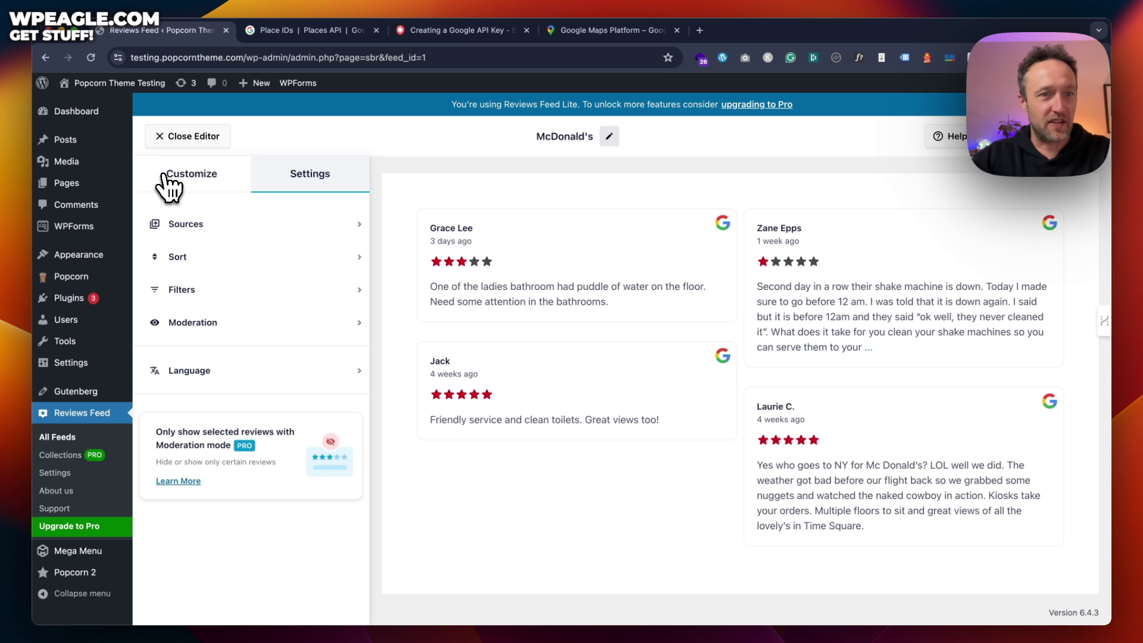
click(285, 332)
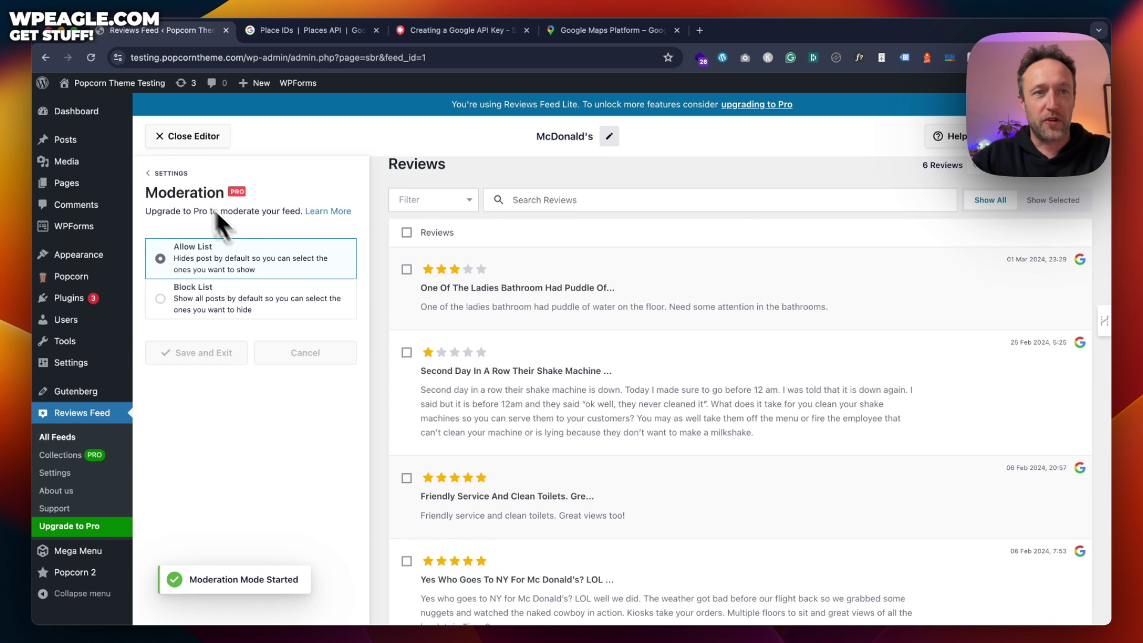
click(194, 176)
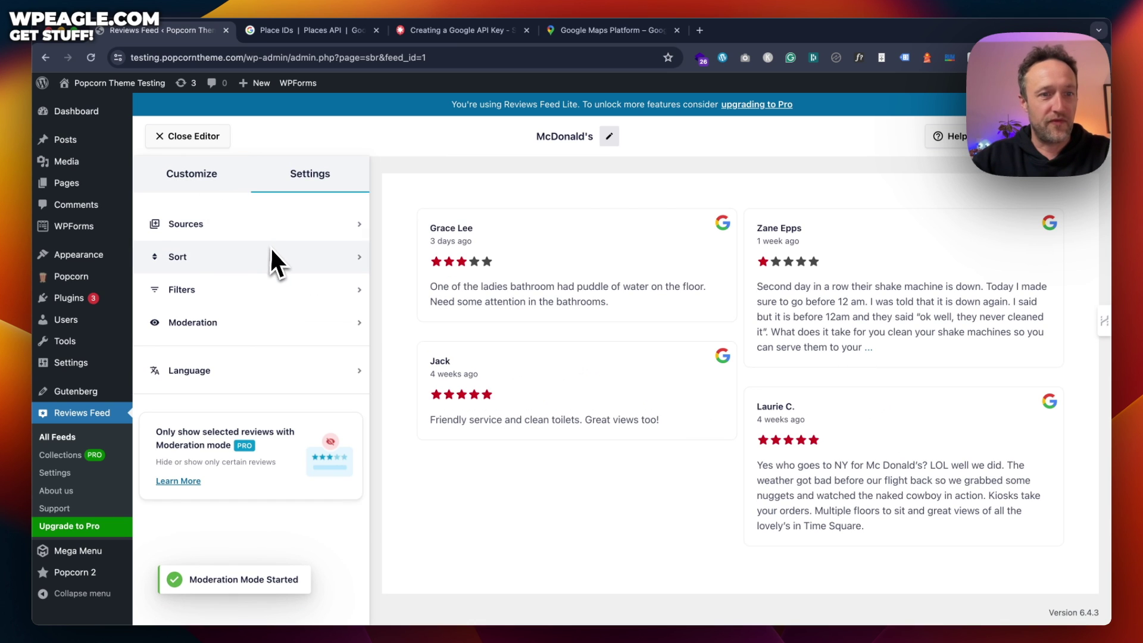
Save the McDonald's feed and view its [reviews-feed feed=1] embed shortcode.
click(203, 192)
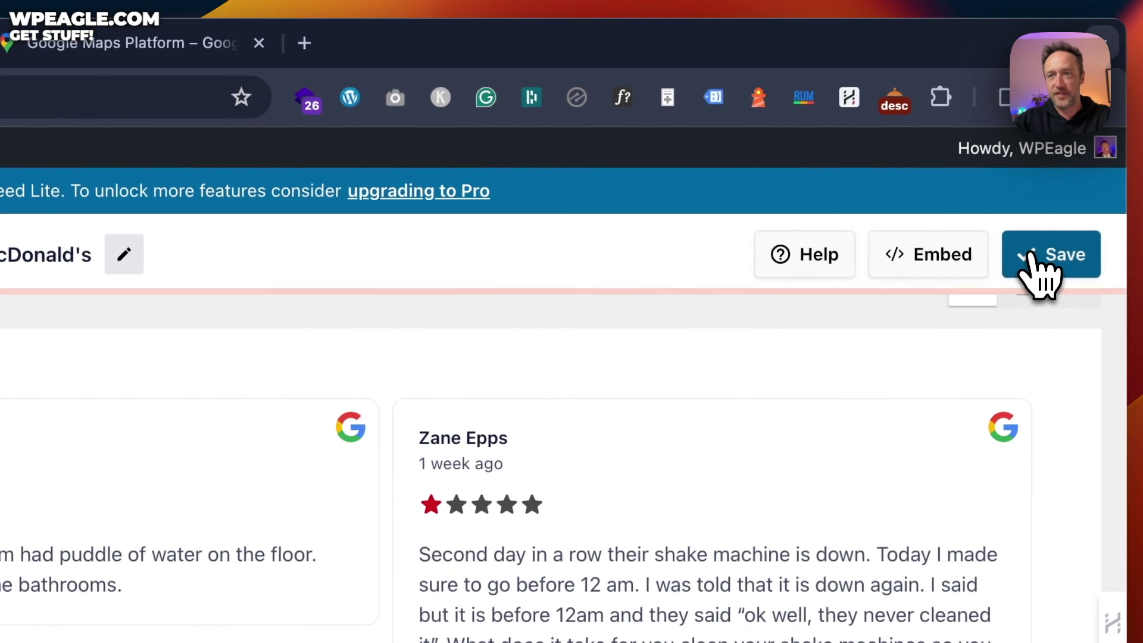
click(1030, 256)
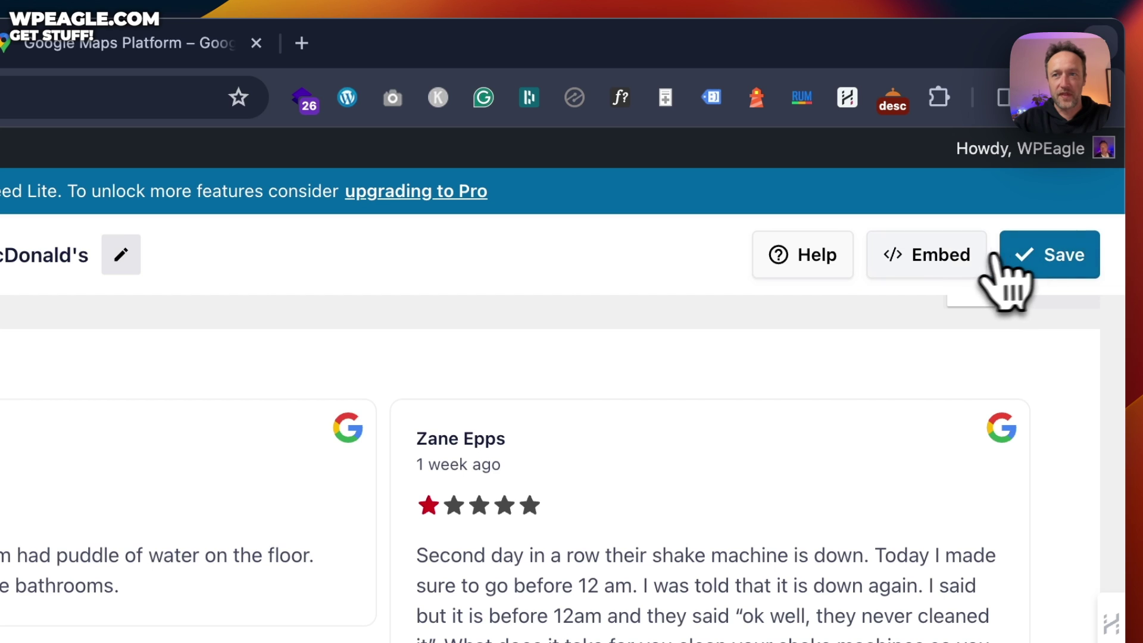
click(907, 255)
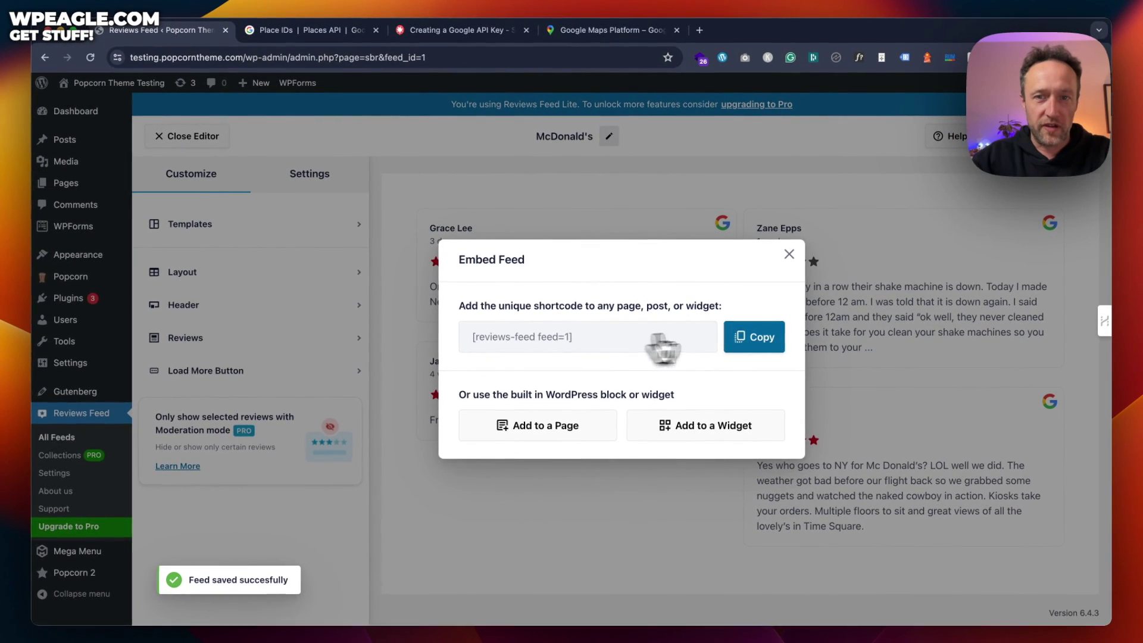
click(790, 254)
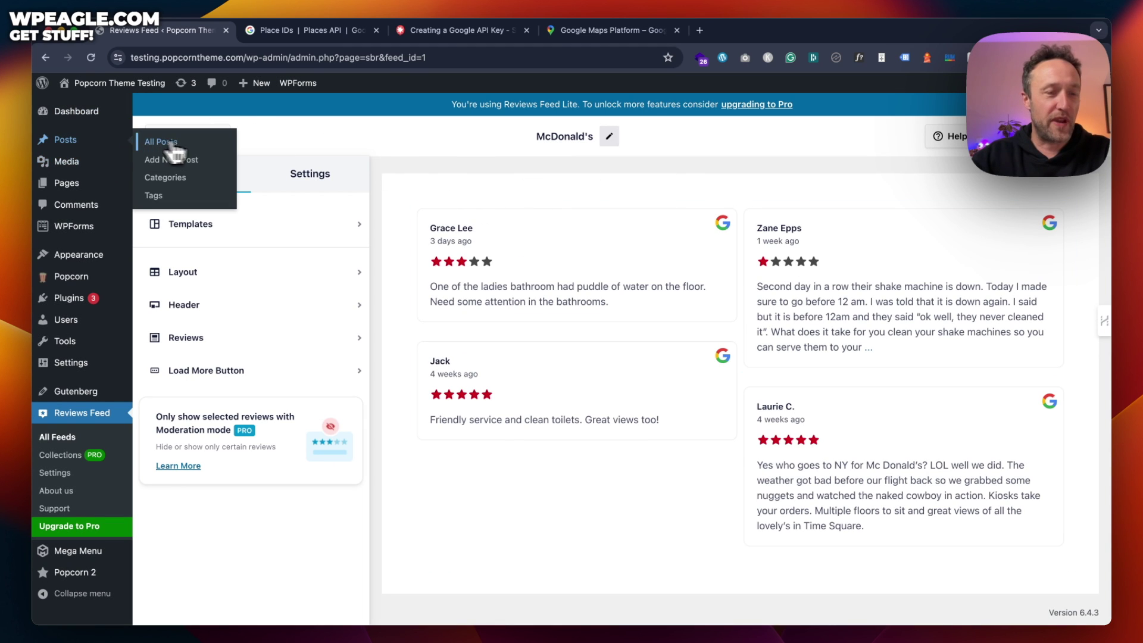
Open The Best Shoe Shops post for editing from All Posts.
click(201, 143)
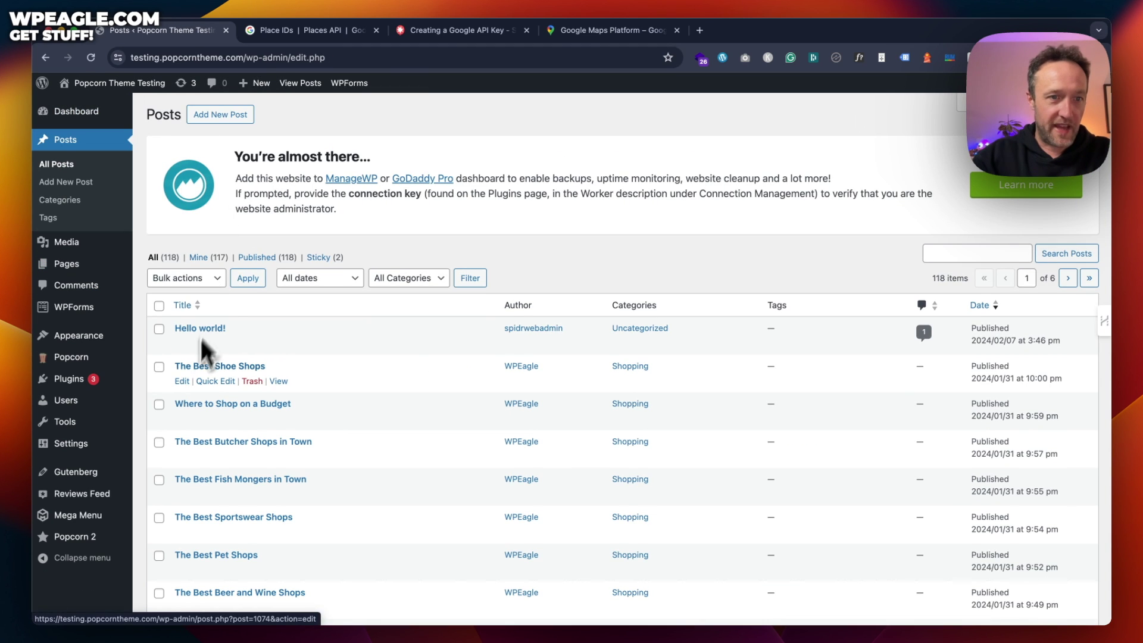
click(185, 383)
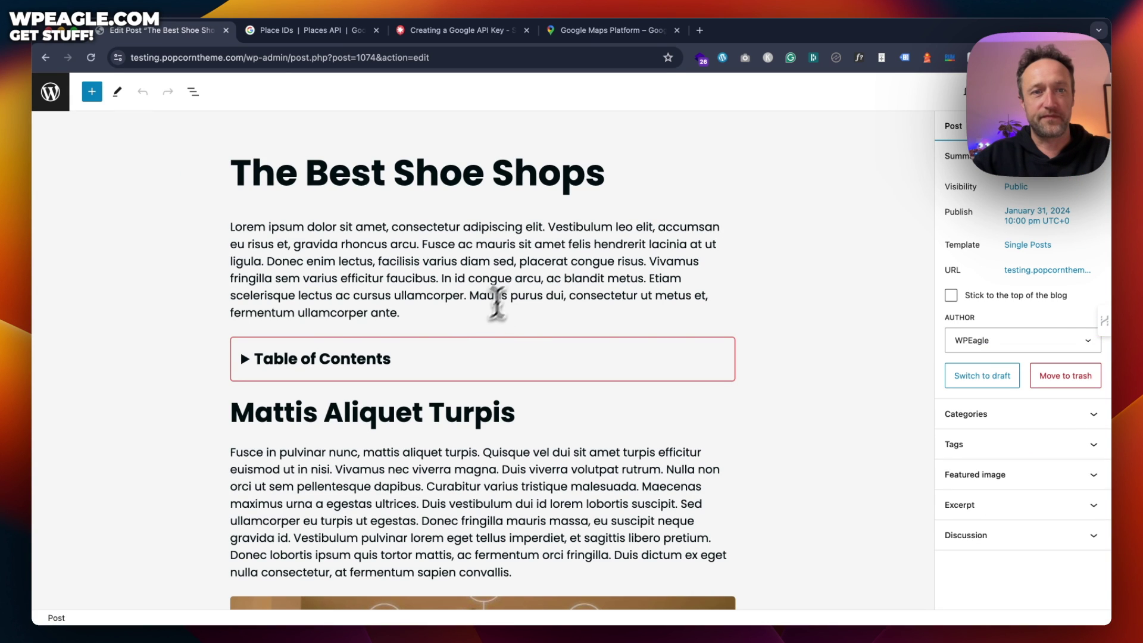
scroll(524, 274, down, 2)
scroll(546, 241, up, 1)
Insert a Shortcode block after the first paragraph and paste [reviews-feed feed=1].
click(438, 260)
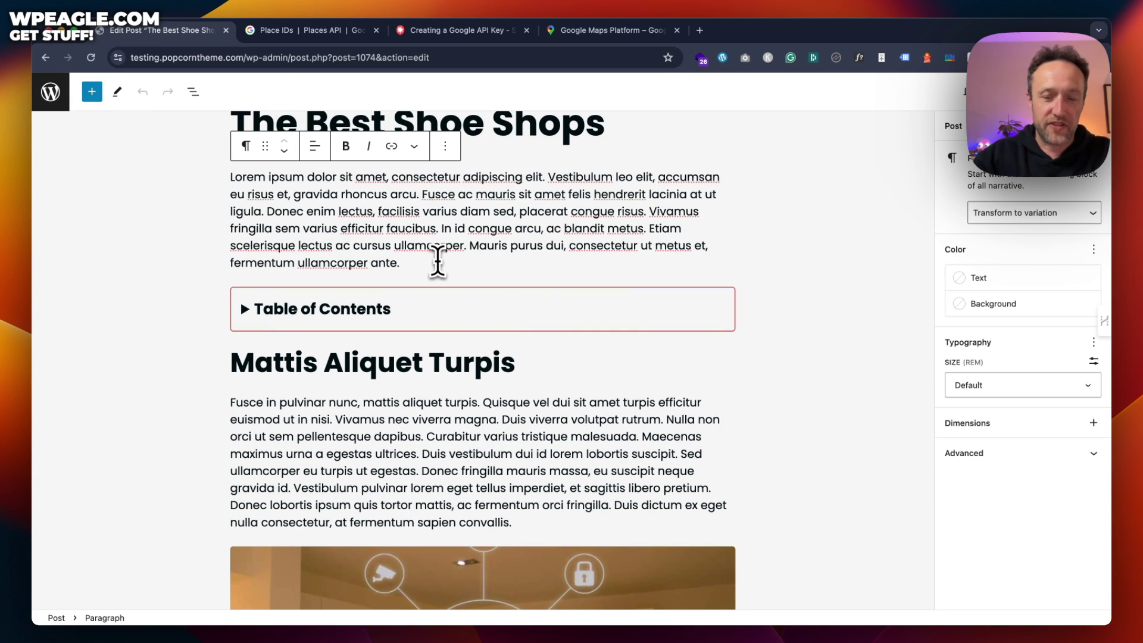
key(Return)
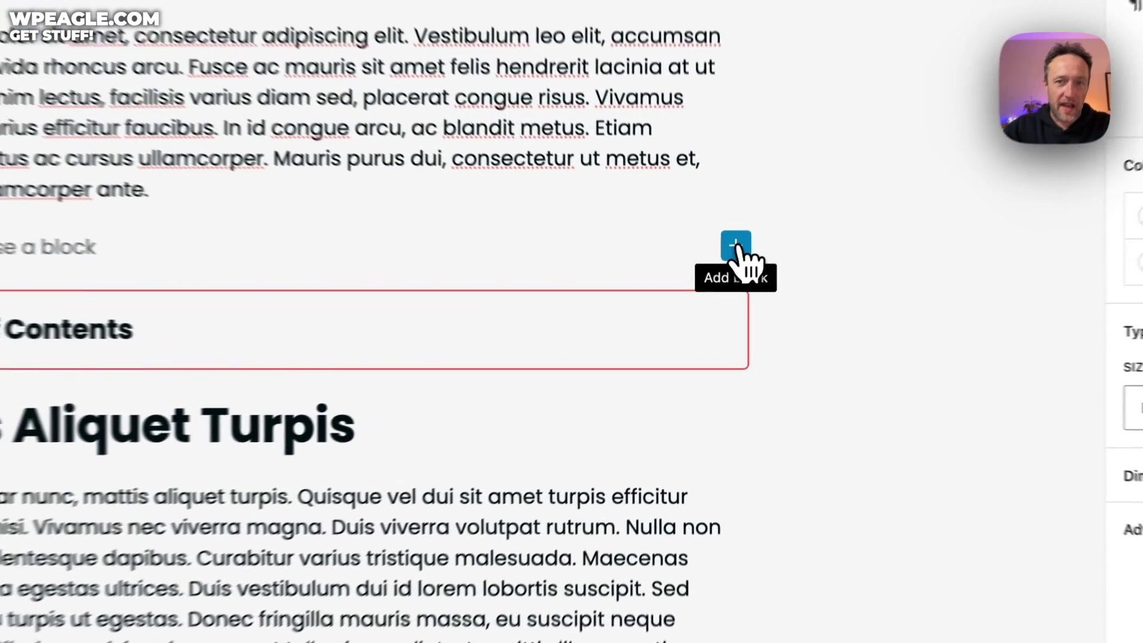
click(727, 294)
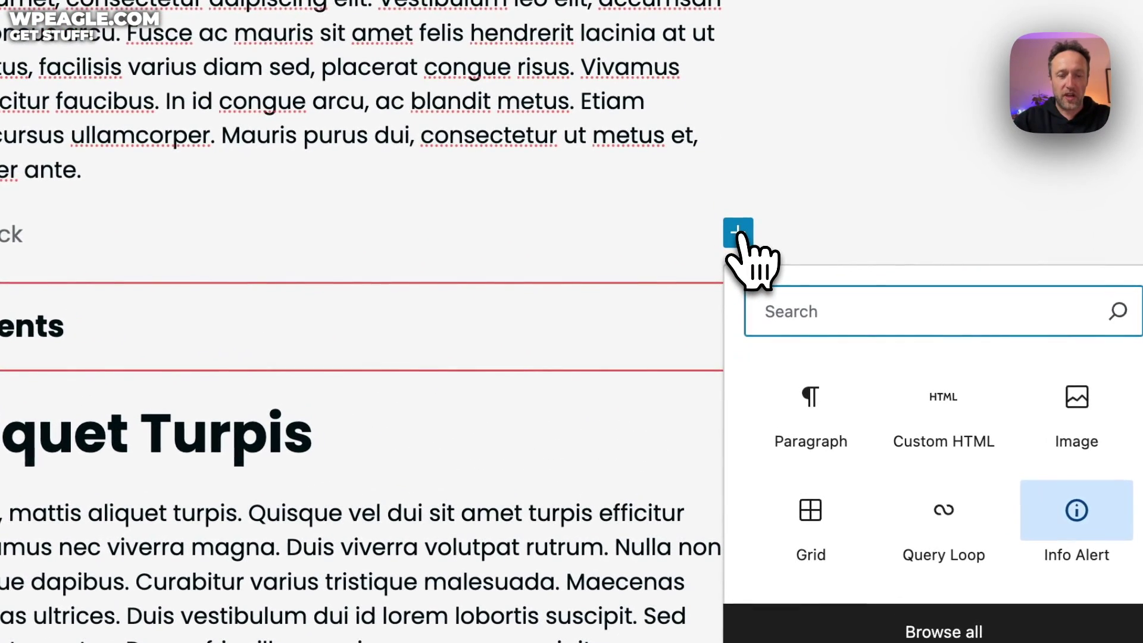
text(short)
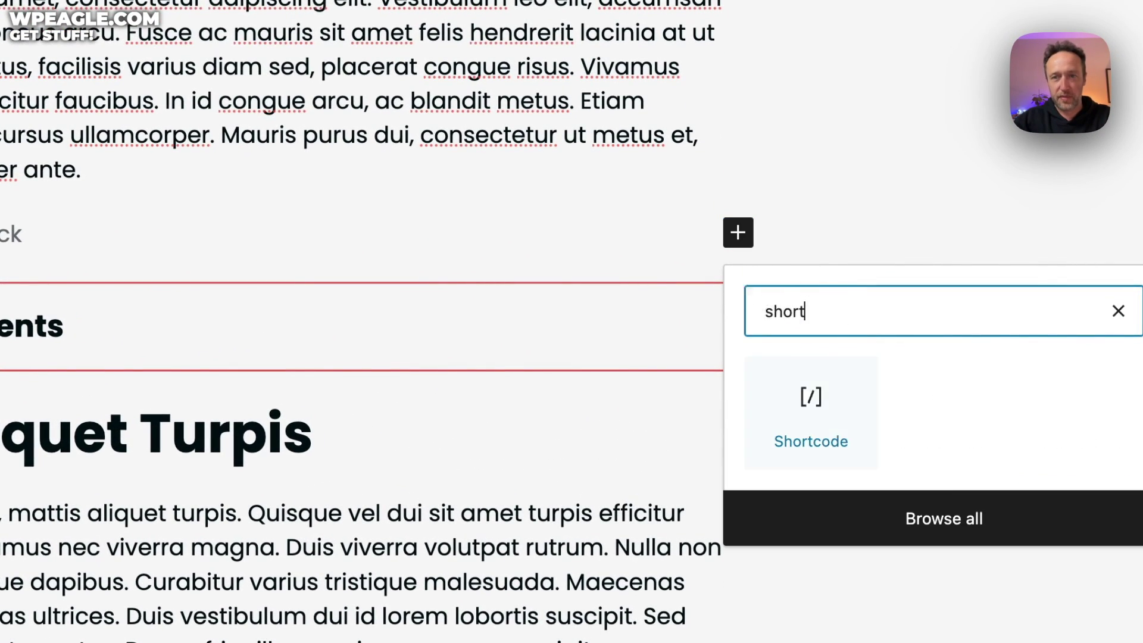
click(819, 420)
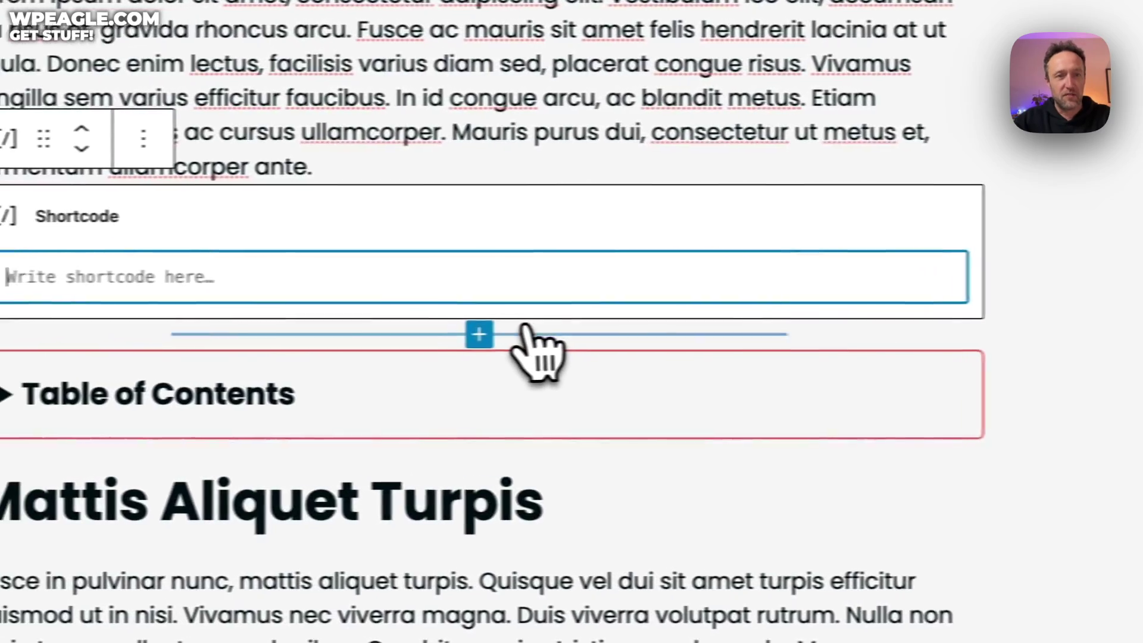
text([reviews-feed feed=1])
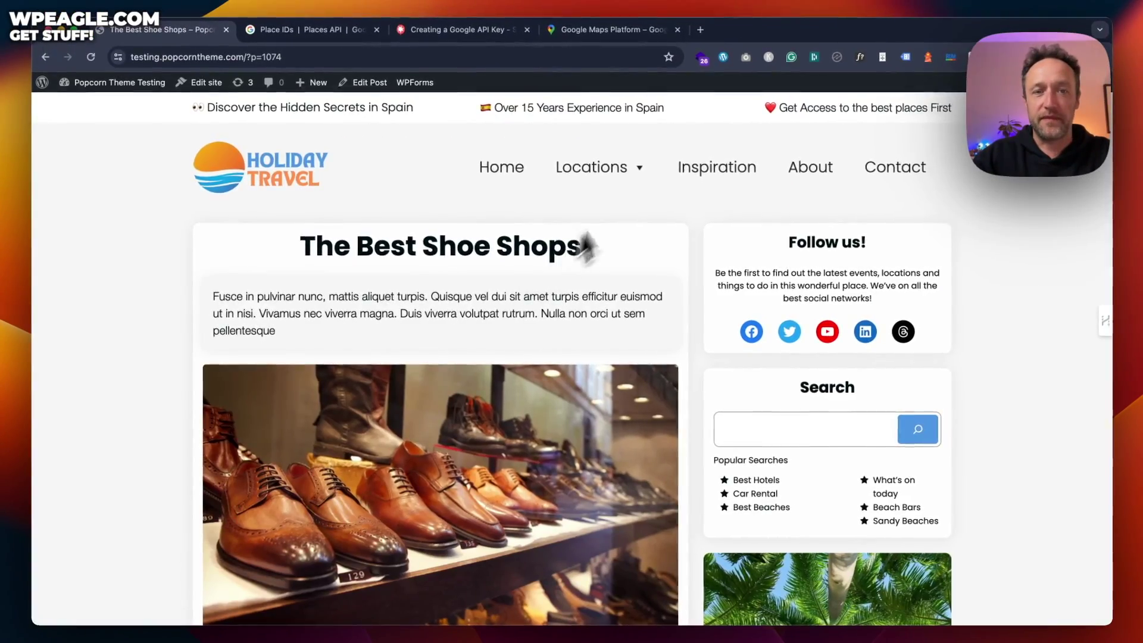
Scroll the live post down to the two-column boxed reviews with red stars.
scroll(622, 199, down, 5)
scroll(622, 199, down, 10)
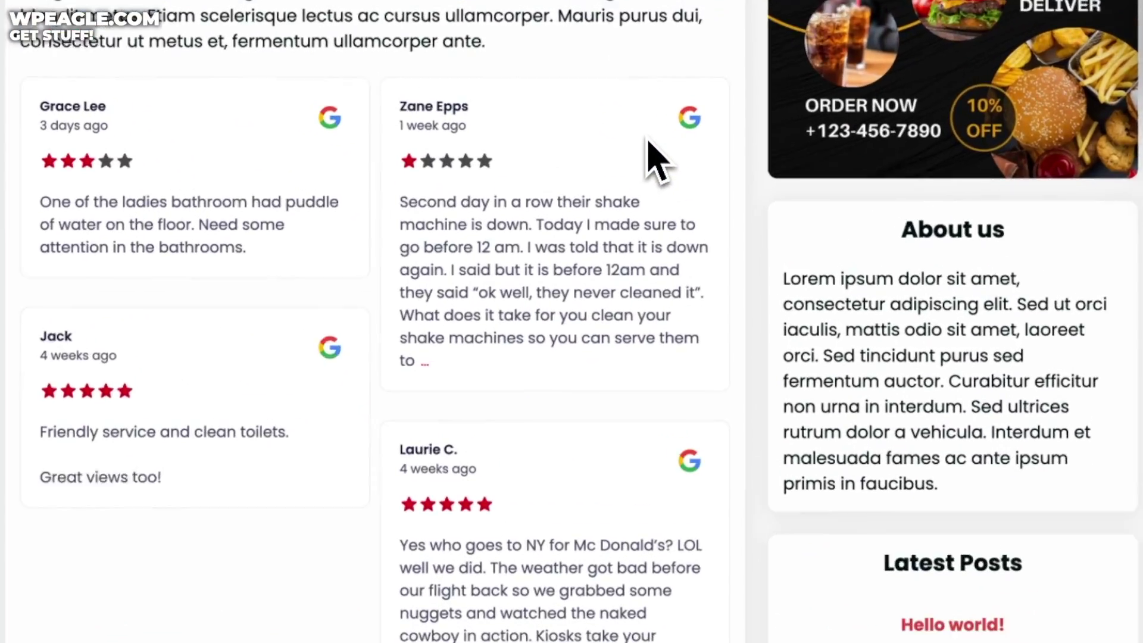